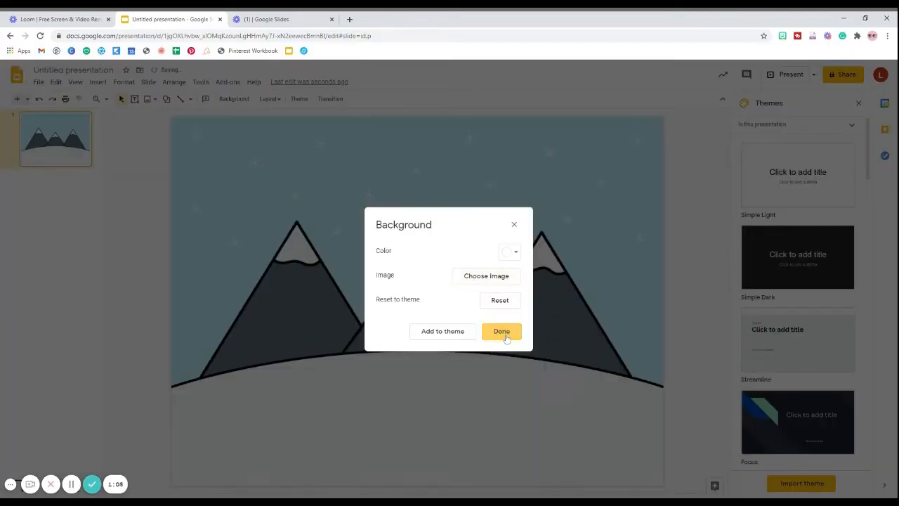
# - Apply the snowy mountain image as the slide background and insert the log cabin picture from the computer
pyautogui.click(502, 331)
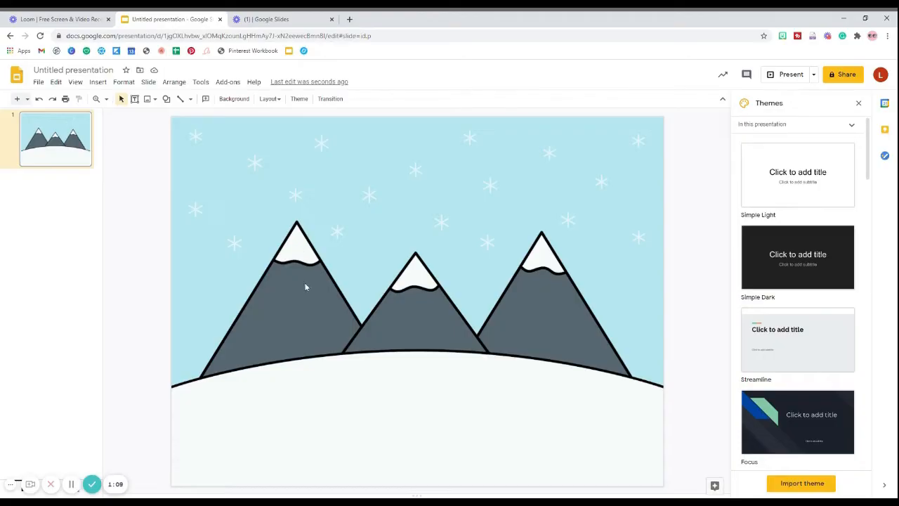
pyautogui.click(97, 82)
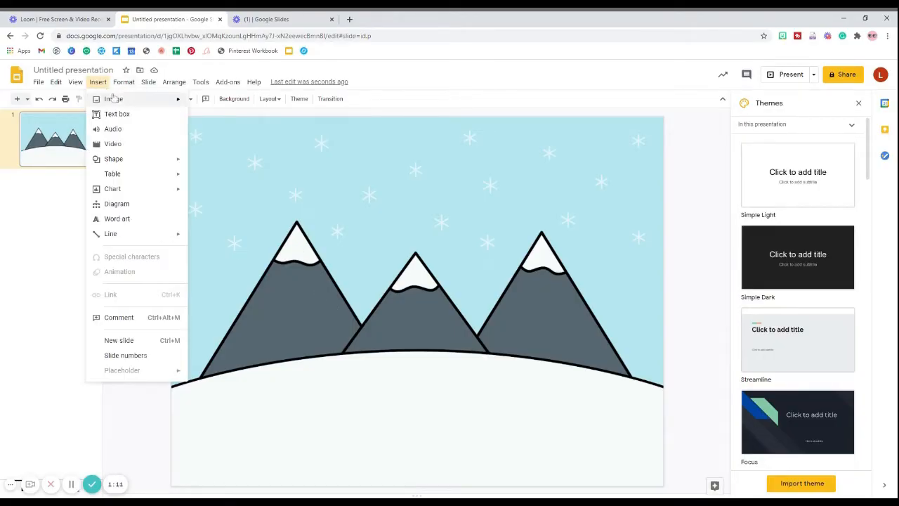
pyautogui.moveTo(128, 103)
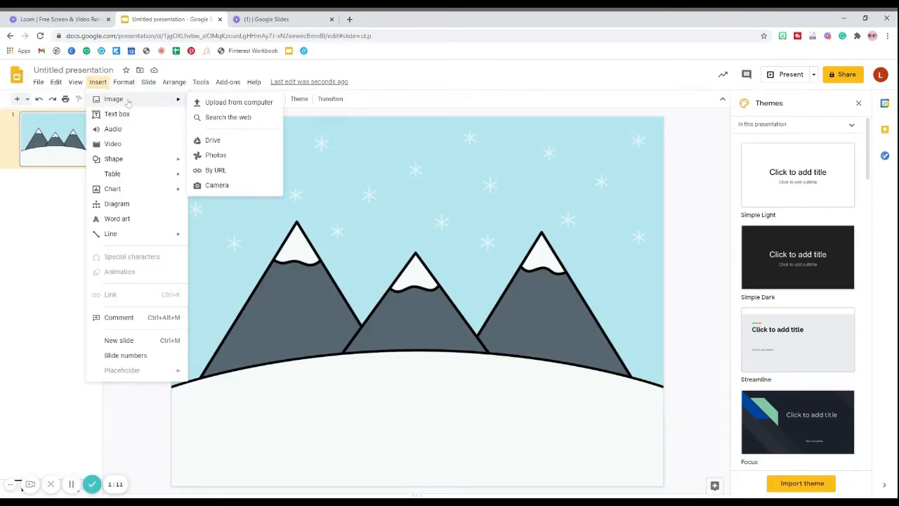
pyautogui.click(212, 103)
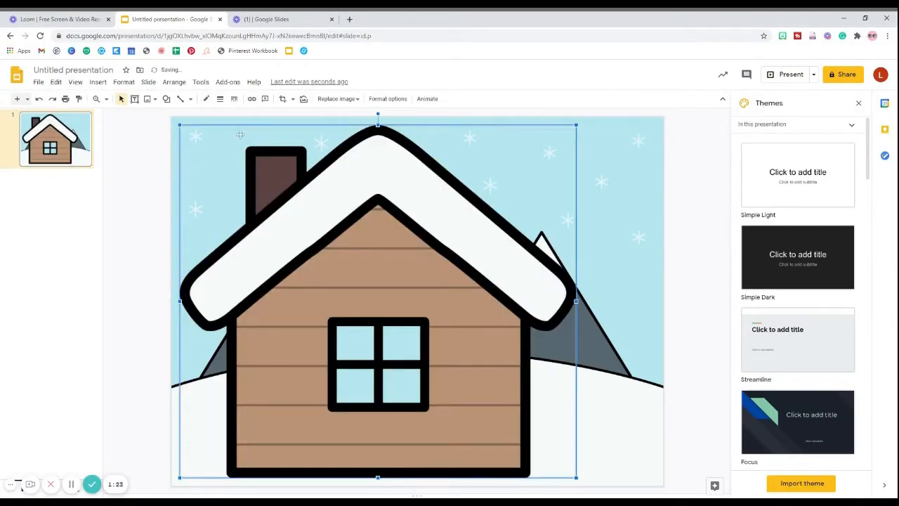
# - Shrink the log cabin picture and place it on the snow in front of the rightmost mountain
pyautogui.moveTo(180, 124); pyautogui.dragTo(358, 284)
pyautogui.moveTo(436, 383); pyautogui.dragTo(515, 336)
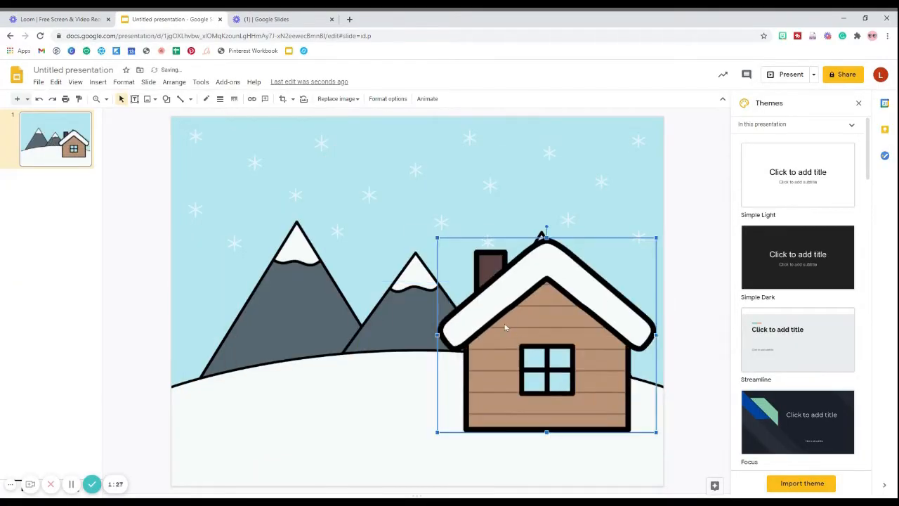
pyautogui.moveTo(437, 239); pyautogui.dragTo(493, 287)
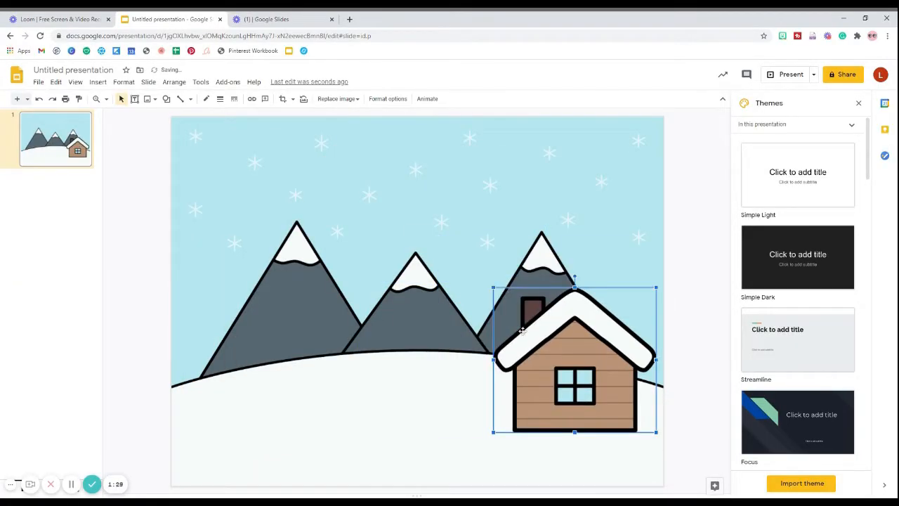
pyautogui.moveTo(541, 353); pyautogui.dragTo(513, 323)
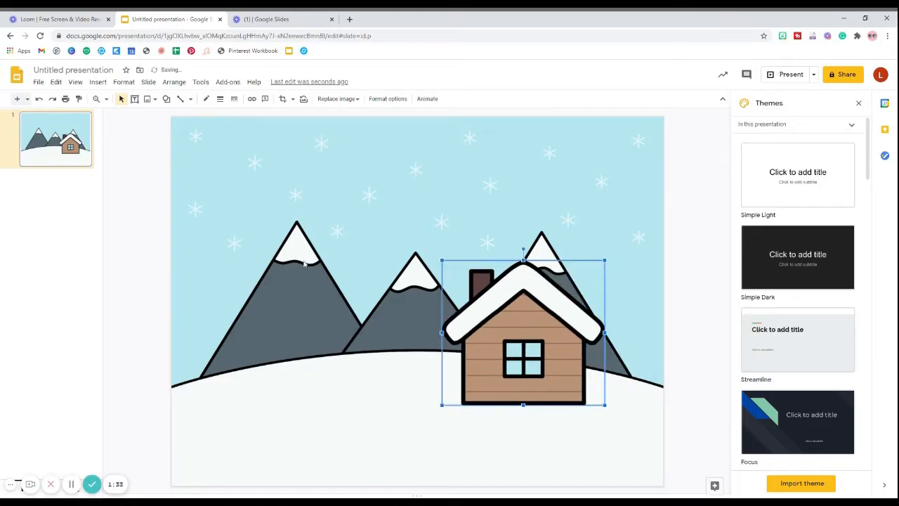
pyautogui.click(303, 293)
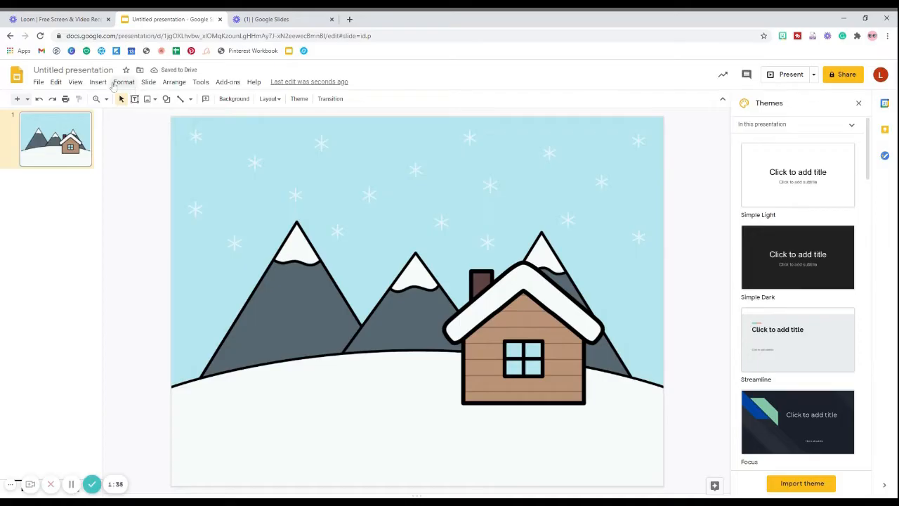
# - Insert the picture of two snow-covered pine trees from the computer
pyautogui.click(98, 81)
pyautogui.moveTo(124, 105)
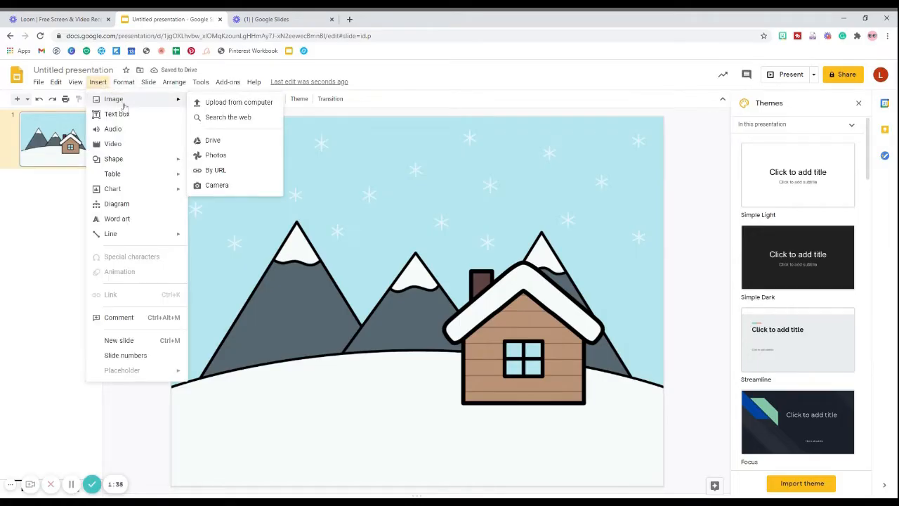
pyautogui.click(241, 102)
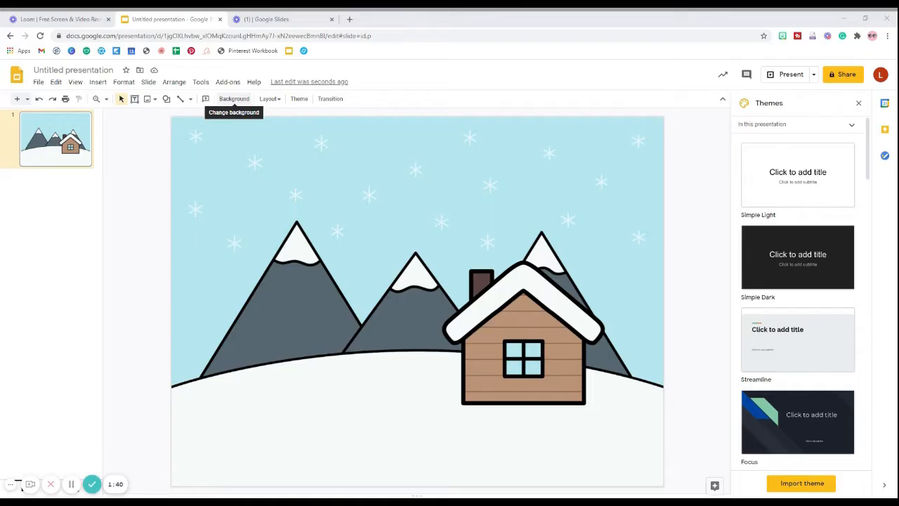
pyautogui.click(398, 257)
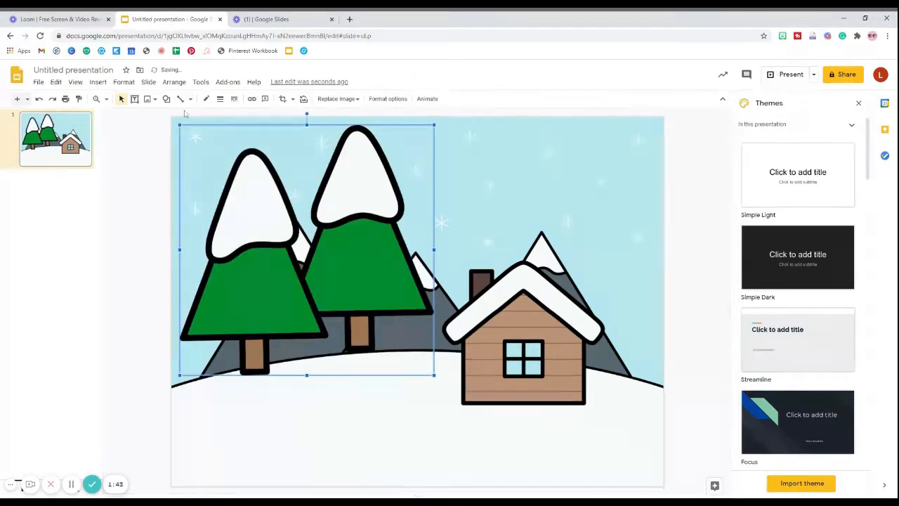
# - Scale down the pine trees, place them over the cabin's right edge, and shift the cabin slightly to the left
pyautogui.moveTo(180, 125); pyautogui.dragTo(289, 232)
pyautogui.moveTo(385, 299); pyautogui.dragTo(610, 351)
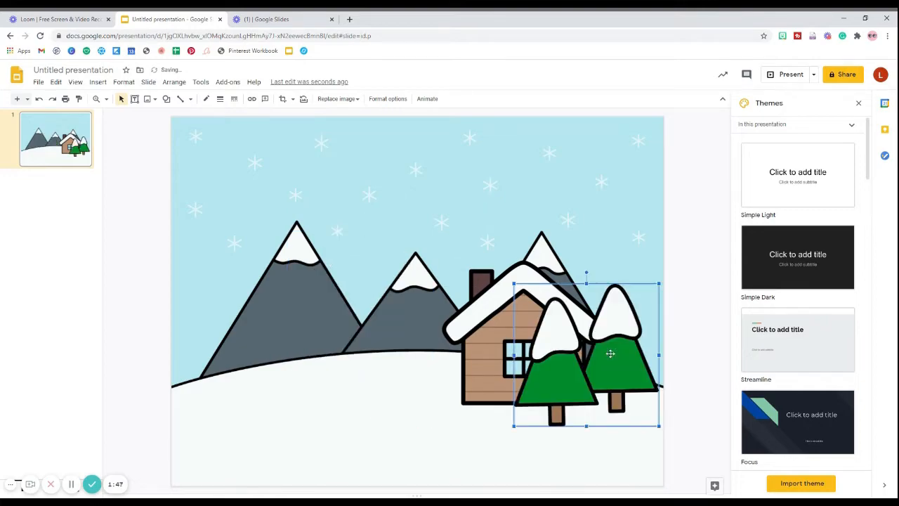
pyautogui.moveTo(485, 304)
pyautogui.mouseDown()
pyautogui.moveTo(469, 296)
pyautogui.moveTo(482, 309)
pyautogui.mouseUp()
pyautogui.click(553, 307)
pyautogui.moveTo(515, 284); pyautogui.dragTo(530, 289)
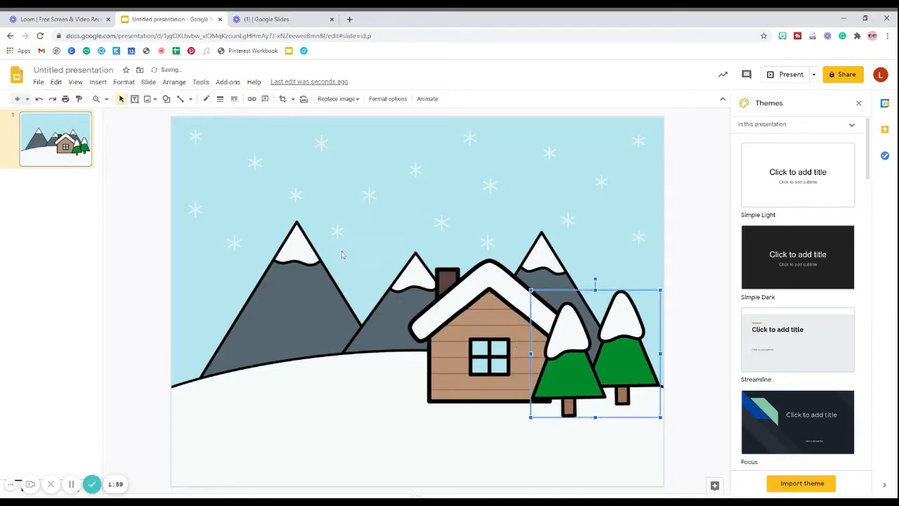
pyautogui.click(163, 286)
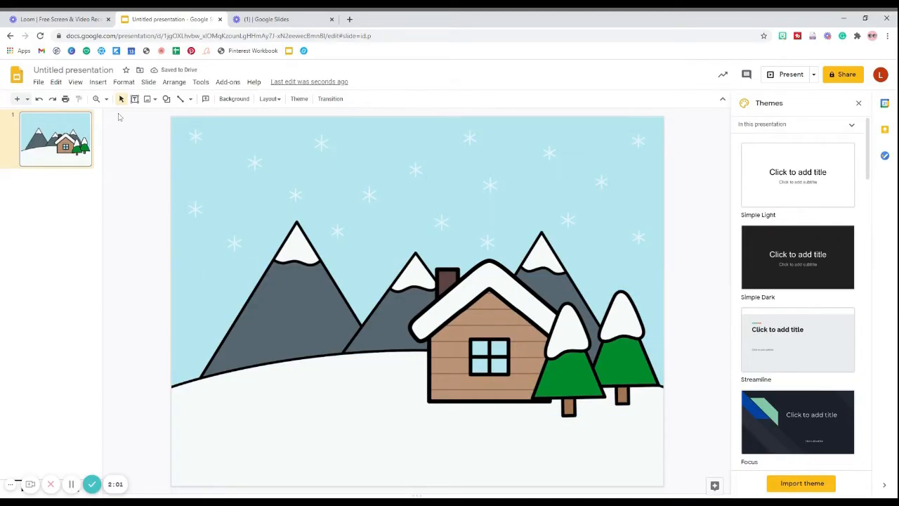
# - Insert the ice fishing hole picture from the computer and place it, scaled down, on the snow below the left mountain
pyautogui.click(97, 82)
pyautogui.moveTo(120, 102)
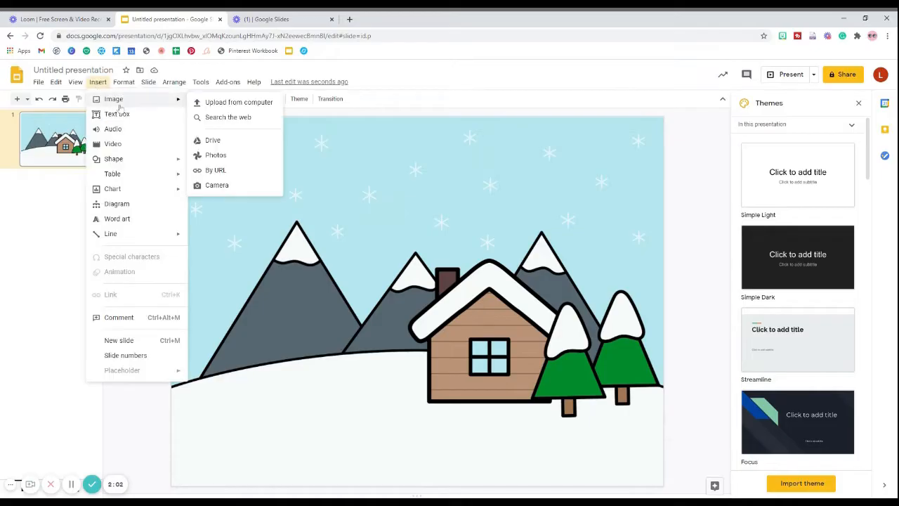
pyautogui.click(209, 105)
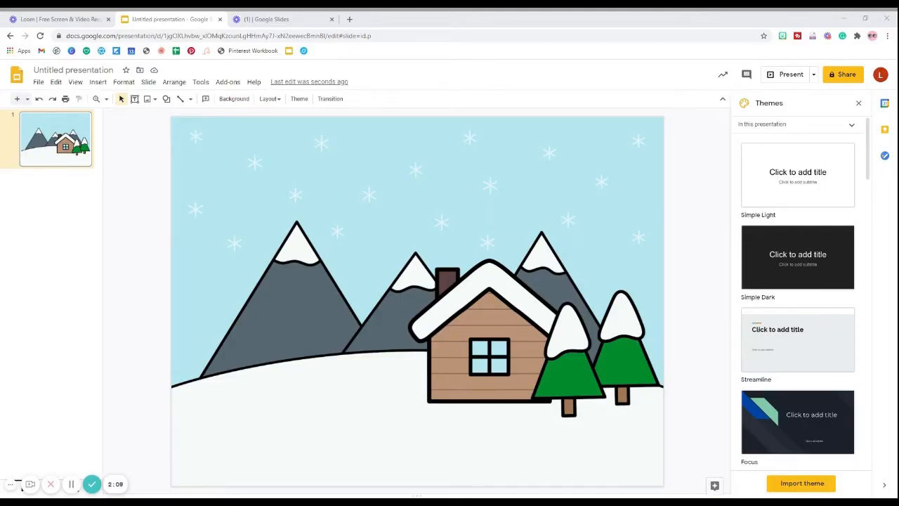
pyautogui.moveTo(382, 181); pyautogui.dragTo(351, 370)
pyautogui.moveTo(452, 328); pyautogui.dragTo(269, 404)
pyautogui.moveTo(221, 432); pyautogui.dragTo(227, 406)
pyautogui.click(142, 206)
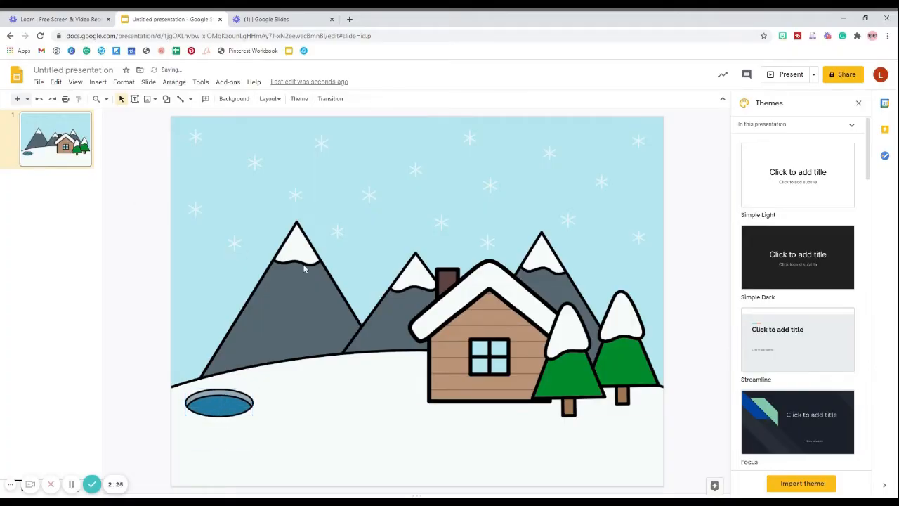
# - Insert the snowball pile picture from the computer and place it, scaled down, by the cabin's lower left corner
pyautogui.click(97, 81)
pyautogui.moveTo(116, 99)
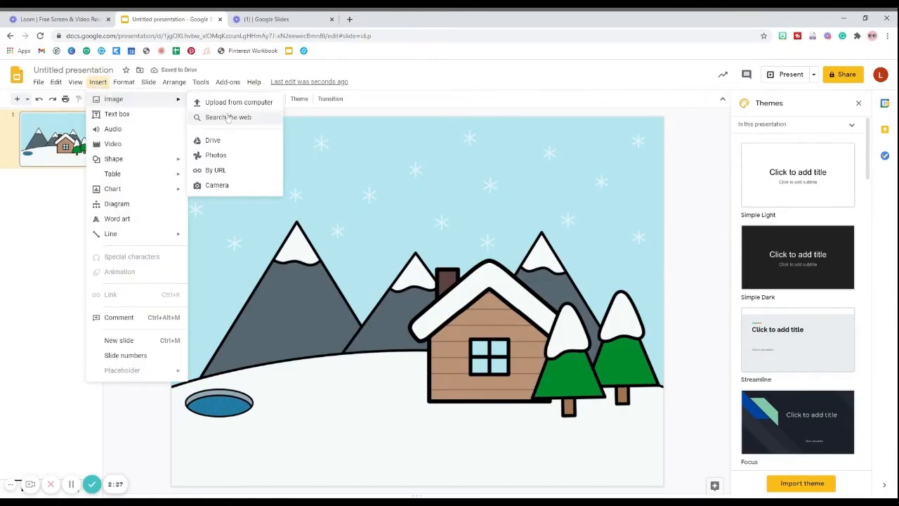
pyautogui.click(221, 102)
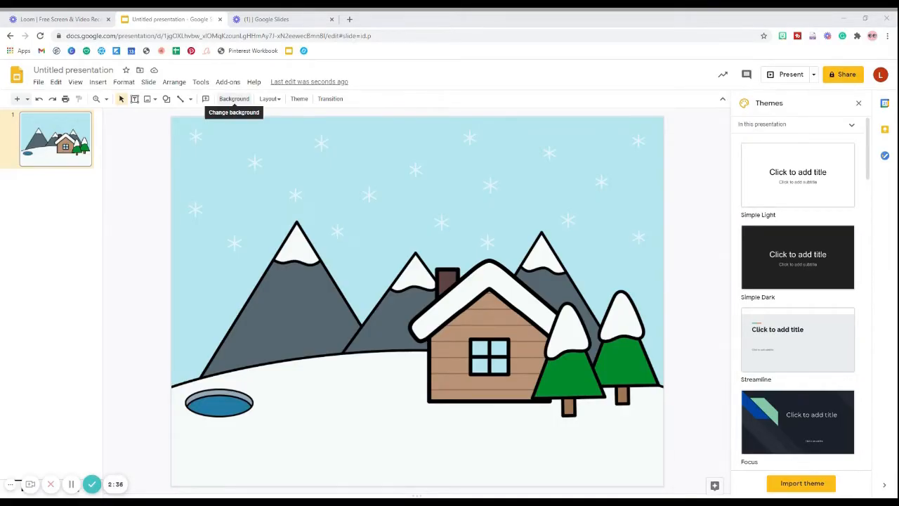
pyautogui.hotkey('ctrl', 'v')
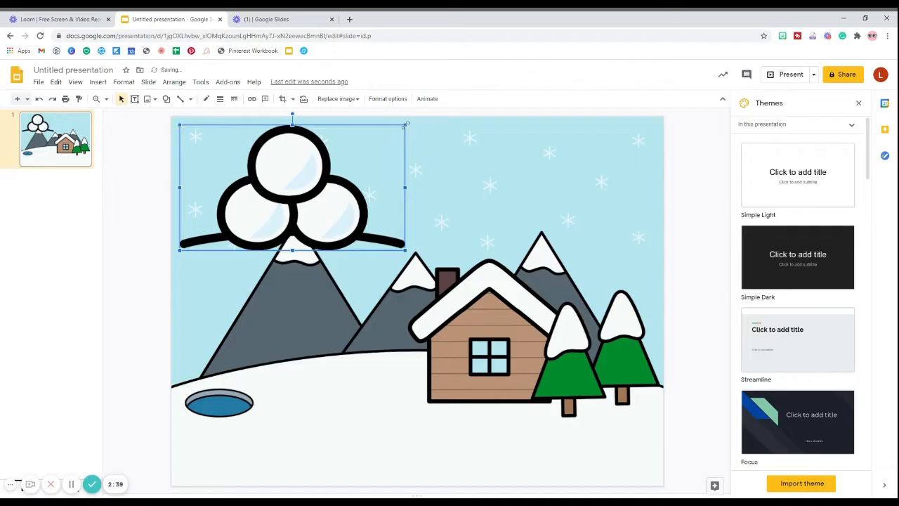
pyautogui.moveTo(294, 182); pyautogui.dragTo(250, 211)
pyautogui.moveTo(219, 240); pyautogui.dragTo(424, 418)
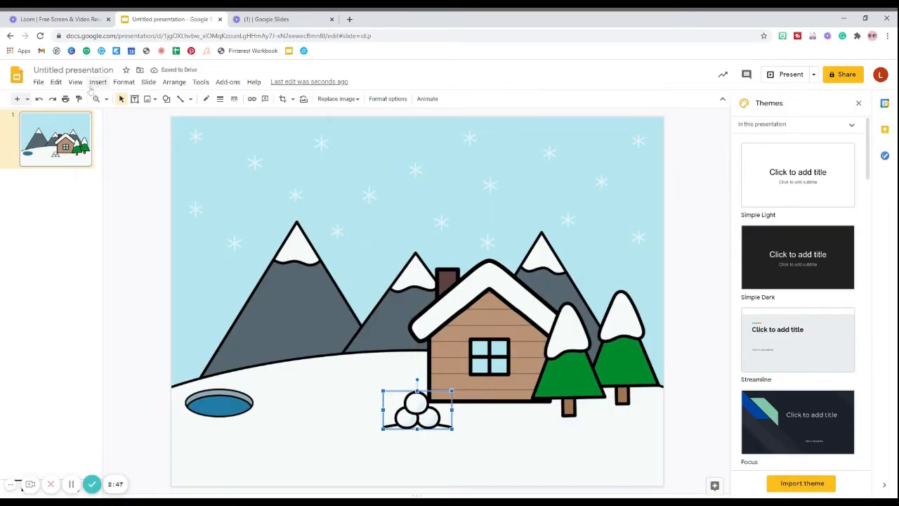
# - Insert the picture of the child with a fishing rod from the computer and place it, scaled down, beside the ice hole
pyautogui.click(98, 81)
pyautogui.moveTo(116, 99)
pyautogui.click(242, 103)
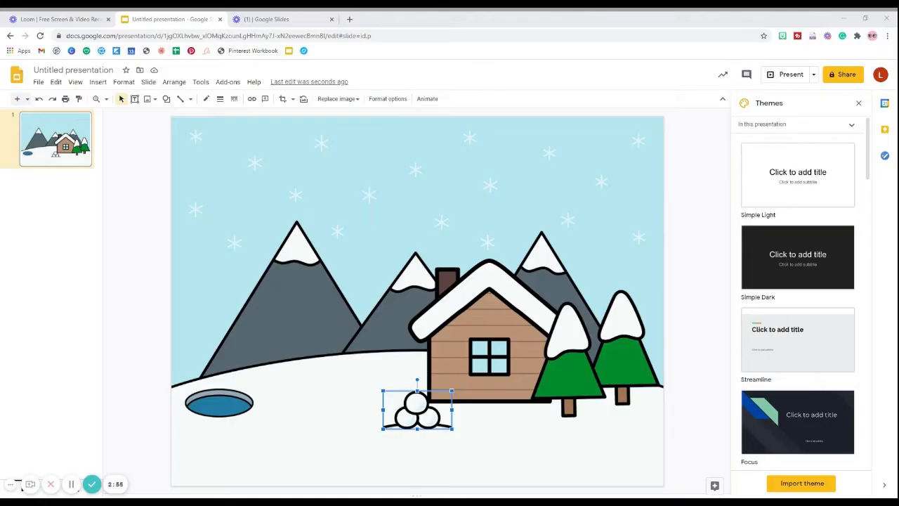
pyautogui.press('Return')
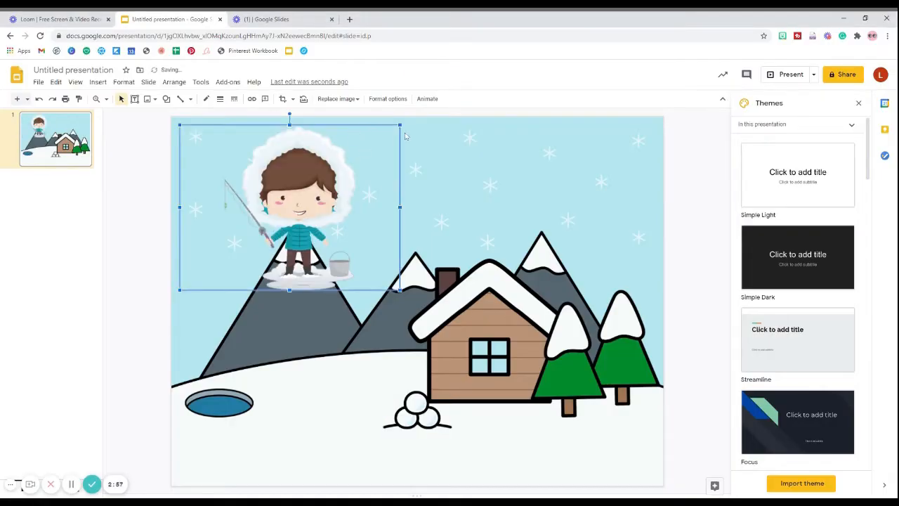
pyautogui.moveTo(400, 125); pyautogui.dragTo(301, 199)
pyautogui.moveTo(249, 244); pyautogui.dragTo(265, 347)
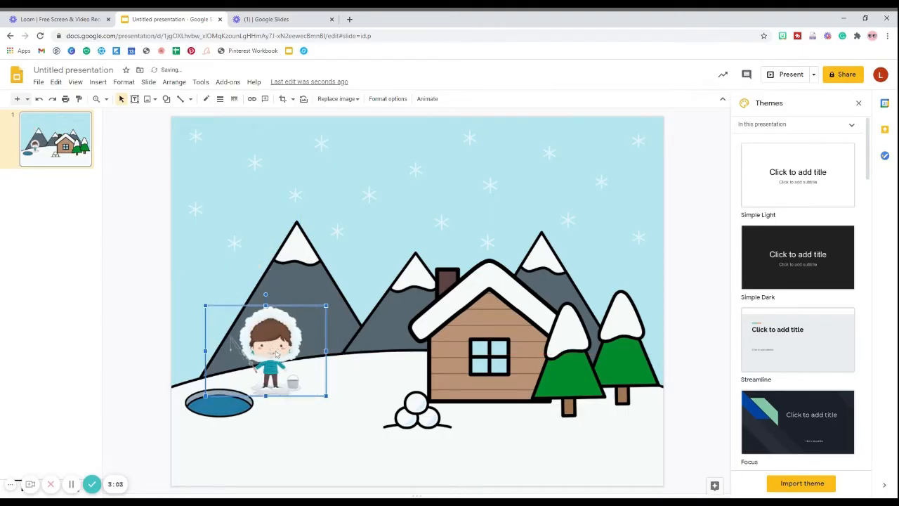
pyautogui.click(343, 260)
pyautogui.click(266, 351)
pyautogui.click(375, 246)
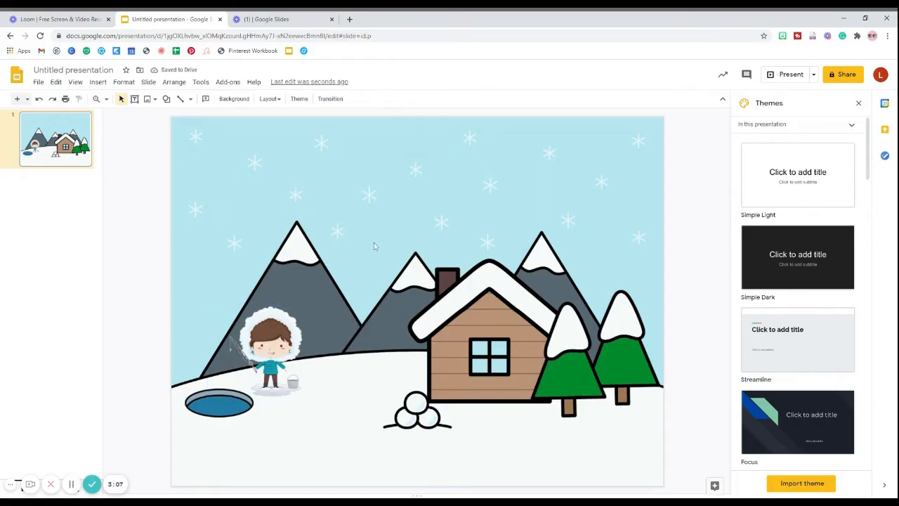
# - Insert the smiling sun picture from the computer and place it, scaled down, in the sky above the left mountain
pyautogui.click(98, 81)
pyautogui.moveTo(124, 82)
pyautogui.moveTo(121, 99)
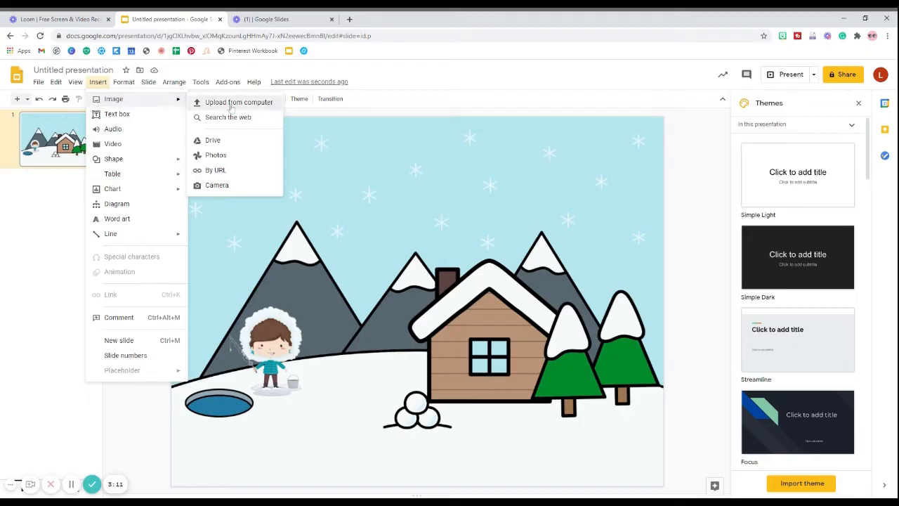
pyautogui.click(231, 106)
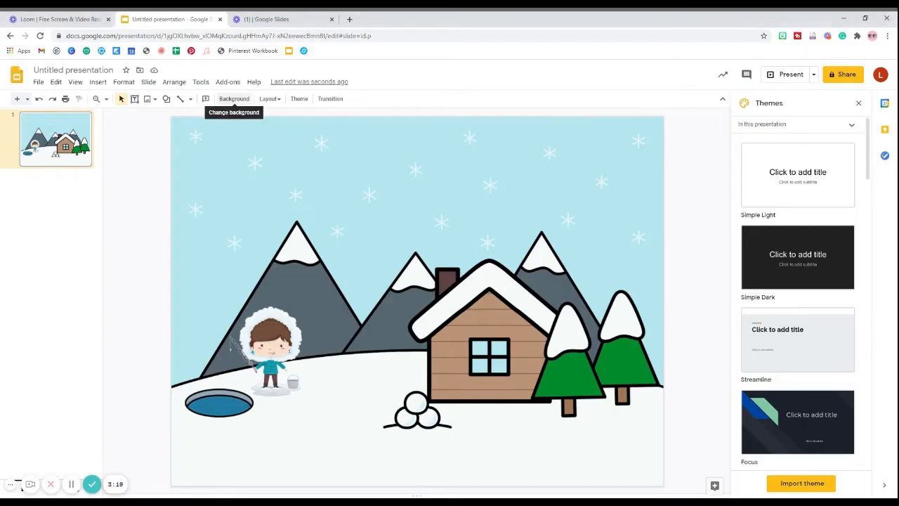
pyautogui.moveTo(399, 125); pyautogui.dragTo(291, 207)
pyautogui.moveTo(251, 246); pyautogui.dragTo(356, 182)
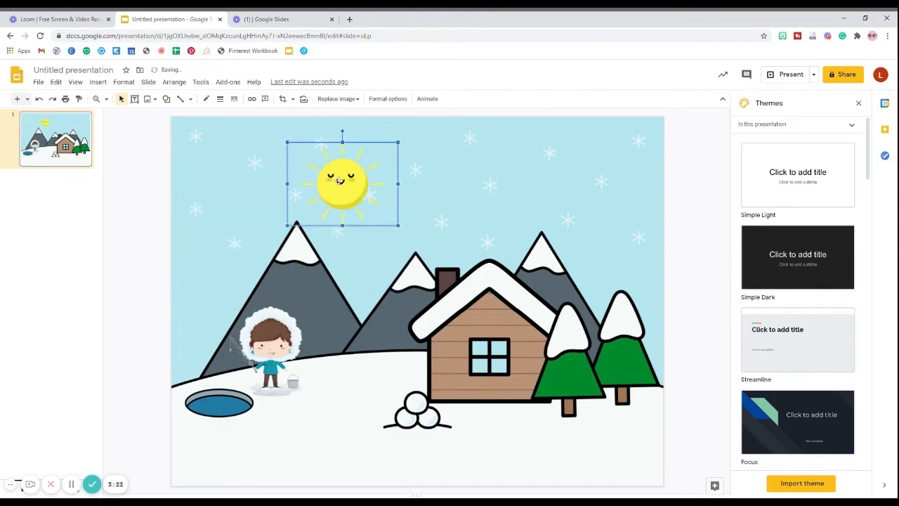
# - Enlarge the sun slightly and reposition it in the sky between the left and middle mountains
pyautogui.click(413, 157)
pyautogui.click(394, 150)
pyautogui.moveTo(287, 142); pyautogui.dragTo(257, 119)
pyautogui.moveTo(325, 171); pyautogui.dragTo(350, 172)
pyautogui.click(481, 190)
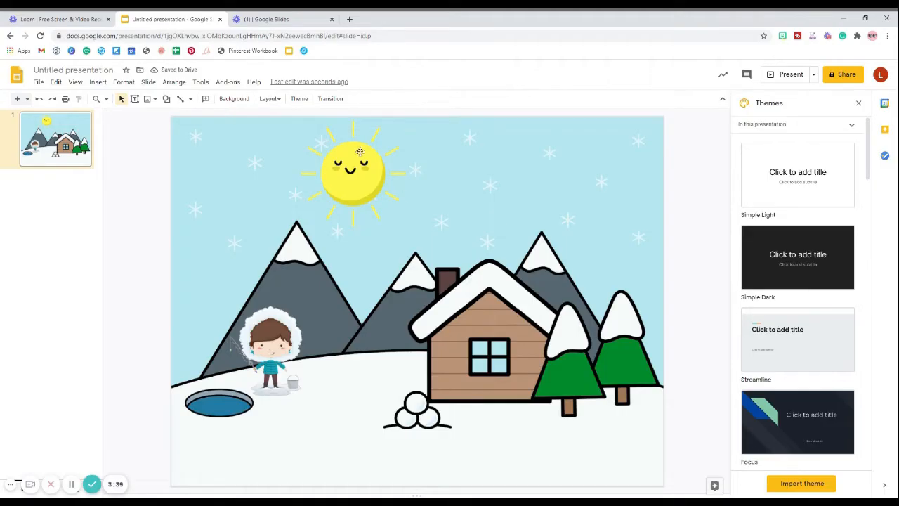
# - Insert the blue triceratops picture from the computer and move it, scaled down, onto the sun
pyautogui.click(99, 82)
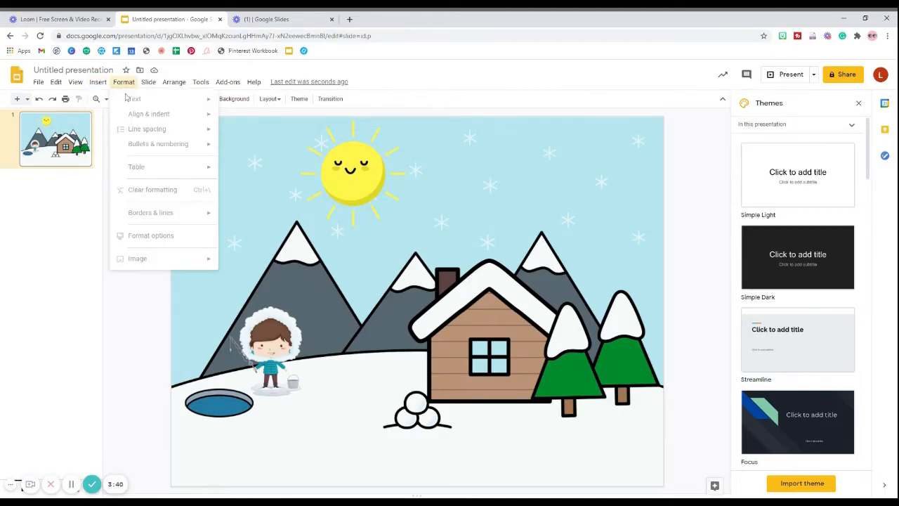
pyautogui.moveTo(181, 103)
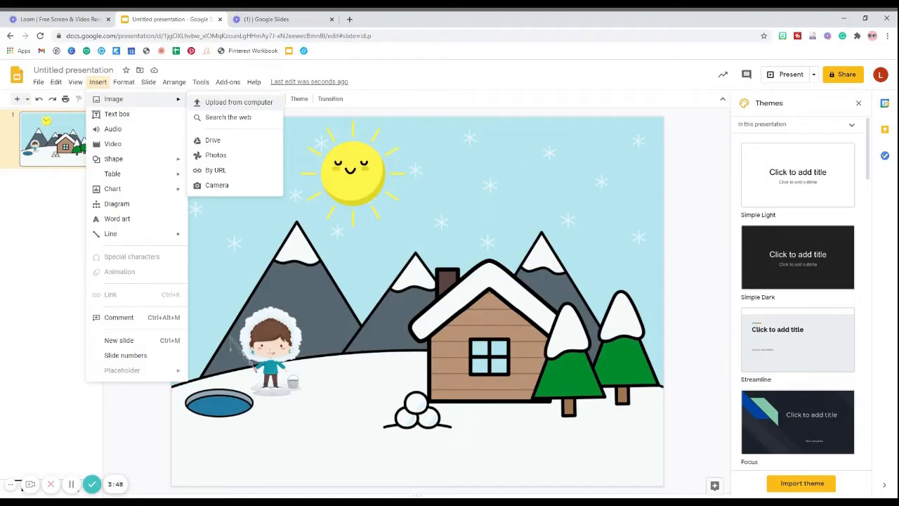
pyautogui.click(209, 104)
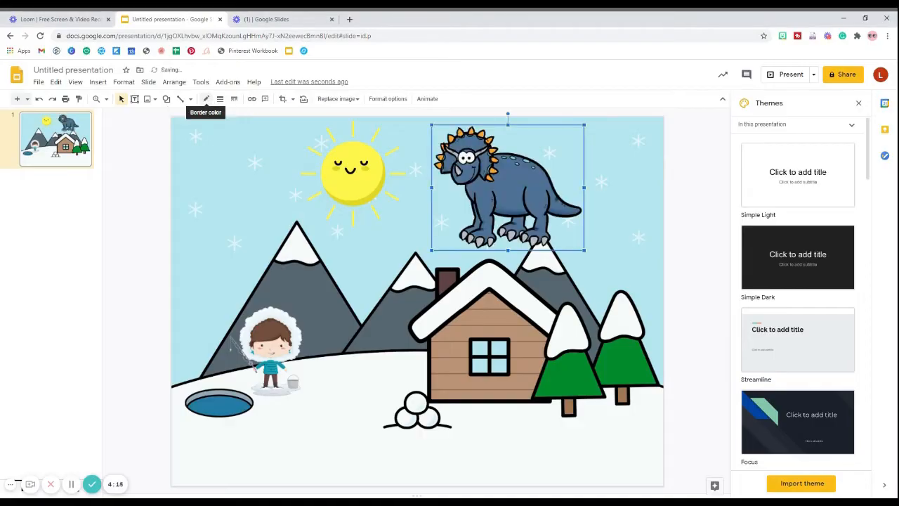
pyautogui.moveTo(585, 125); pyautogui.dragTo(499, 196)
pyautogui.moveTo(453, 229); pyautogui.dragTo(342, 179)
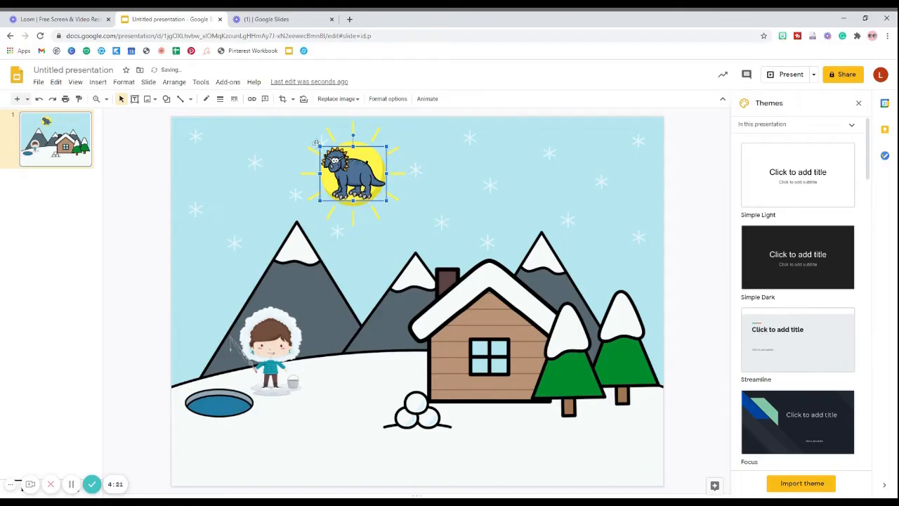
# - Shrink the triceratops a little more, centre it within the sun's disc, and leave it selected
pyautogui.moveTo(320, 146); pyautogui.dragTo(331, 156)
pyautogui.moveTo(368, 192); pyautogui.dragTo(363, 186)
pyautogui.rightClick(356, 173)
pyautogui.click(299, 195)
pyautogui.click(451, 199)
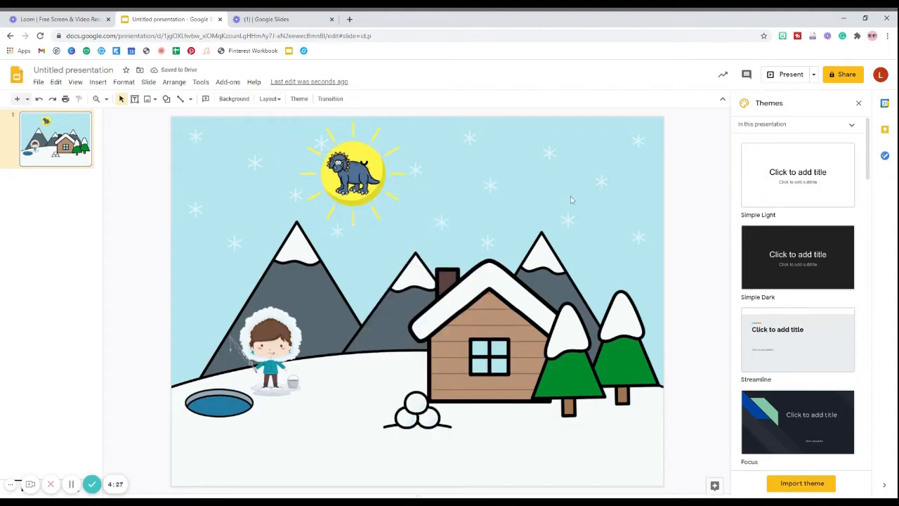
pyautogui.click(364, 175)
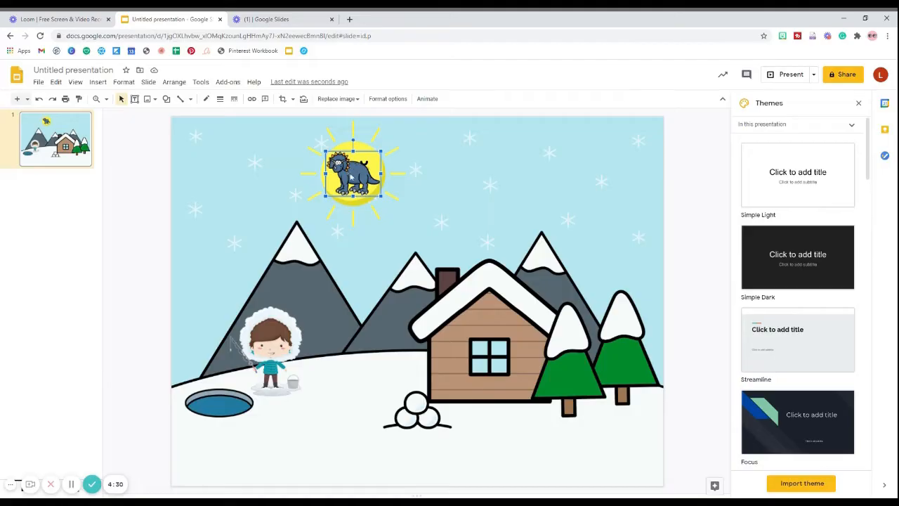
# - Send the triceratops picture to the back so the sun covers it, and deselect it
pyautogui.rightClick(352, 178)
pyautogui.moveTo(388, 294)
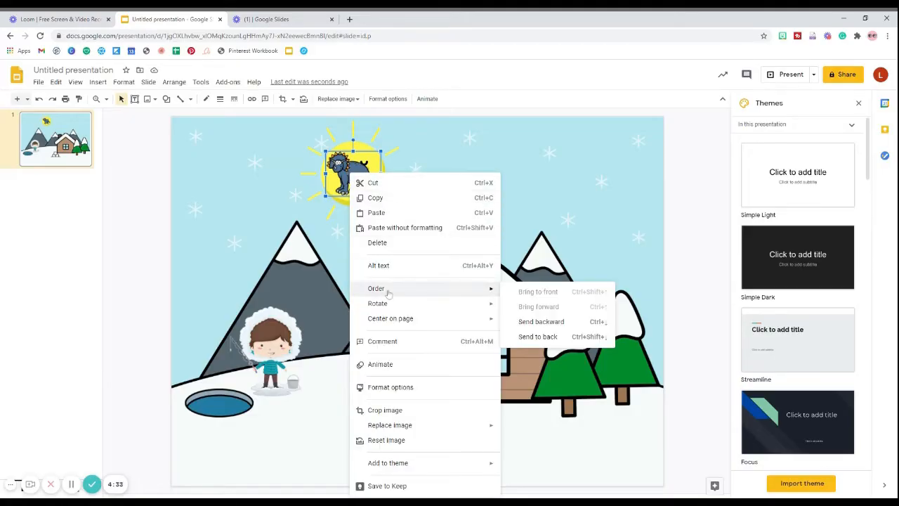
pyautogui.click(540, 337)
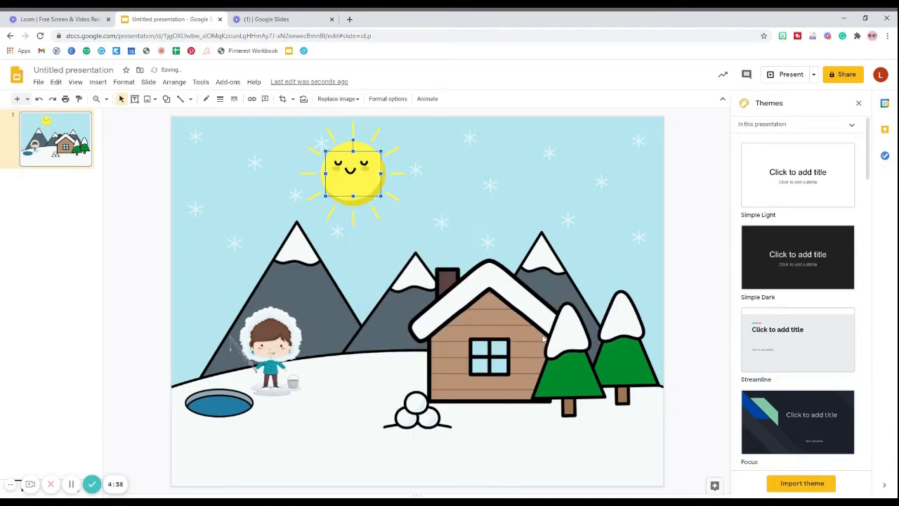
pyautogui.click(540, 213)
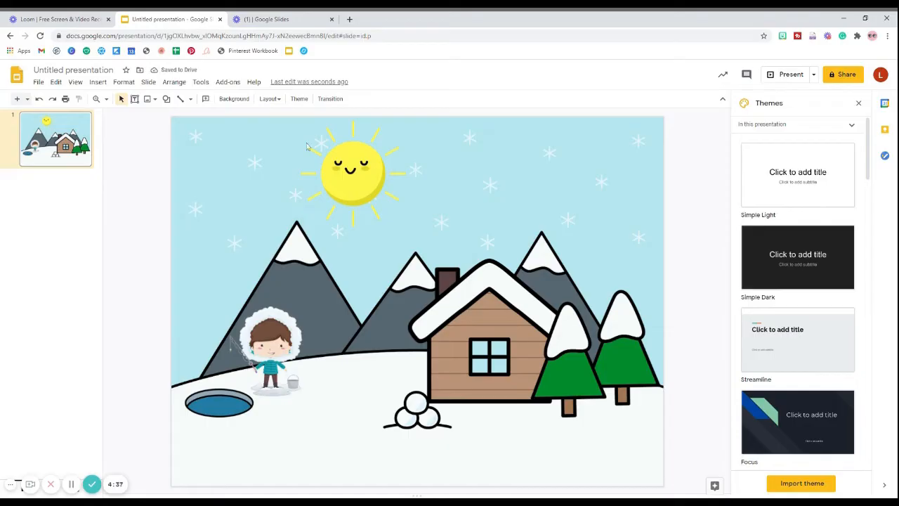
# - Insert the green and purple dinosaur picture from the computer and position it over the front of the wooden house
pyautogui.click(98, 82)
pyautogui.moveTo(176, 100)
pyautogui.click(214, 103)
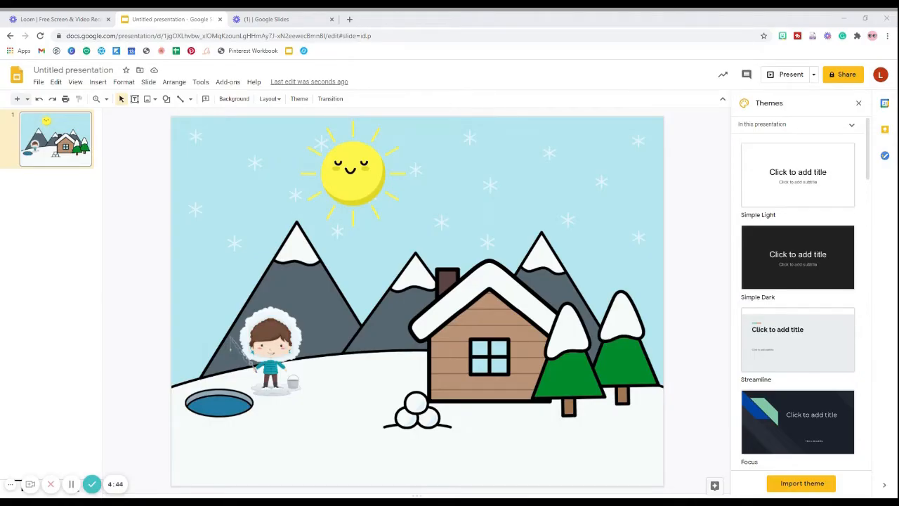
pyautogui.moveTo(471, 165); pyautogui.dragTo(468, 316)
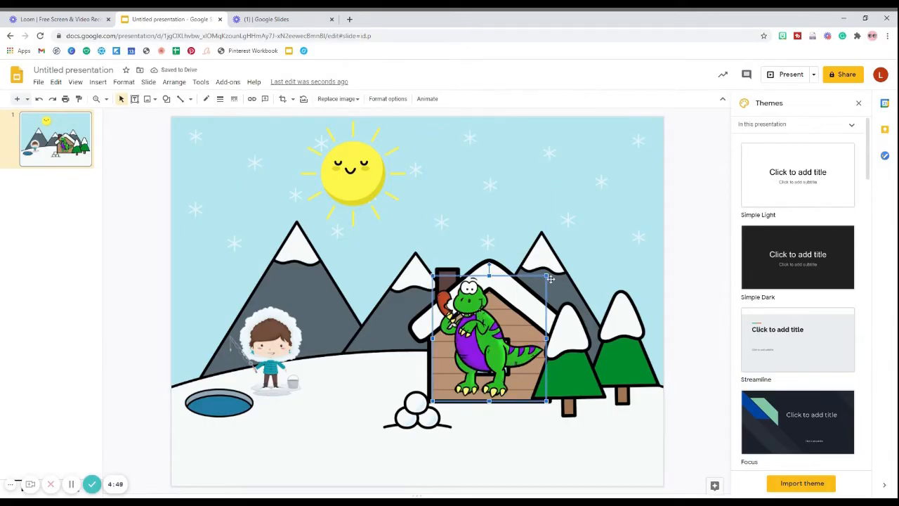
pyautogui.moveTo(491, 315); pyautogui.dragTo(494, 317)
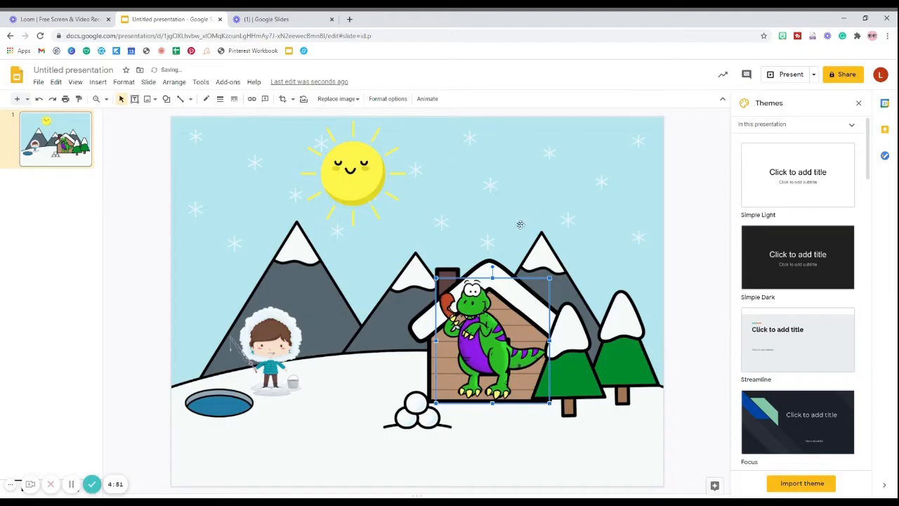
# - Send the green dinosaur picture to the back, behind the wooden house, and deselect it
pyautogui.rightClick(491, 329)
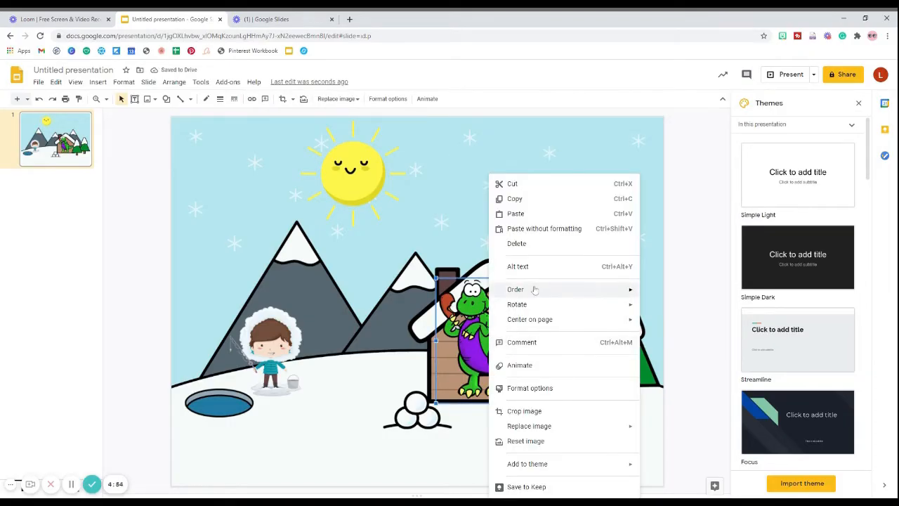
pyautogui.moveTo(534, 290)
pyautogui.click(678, 338)
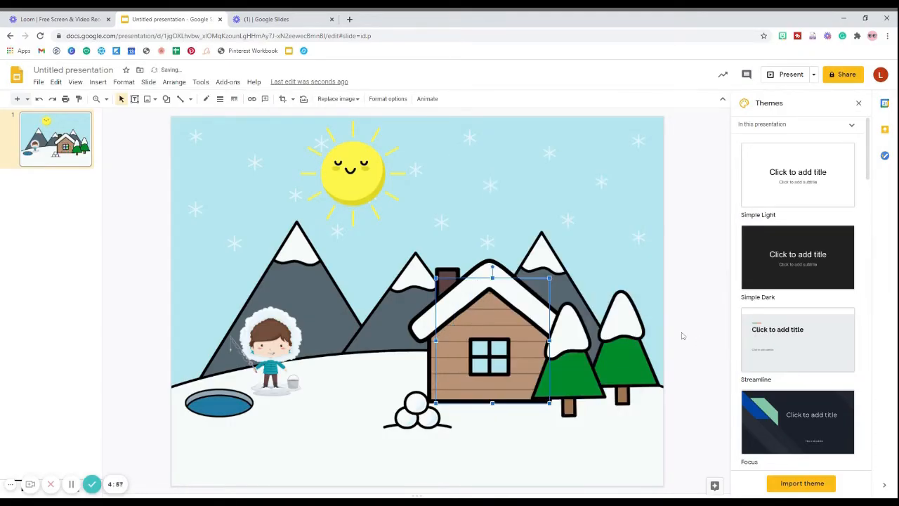
pyautogui.click(618, 250)
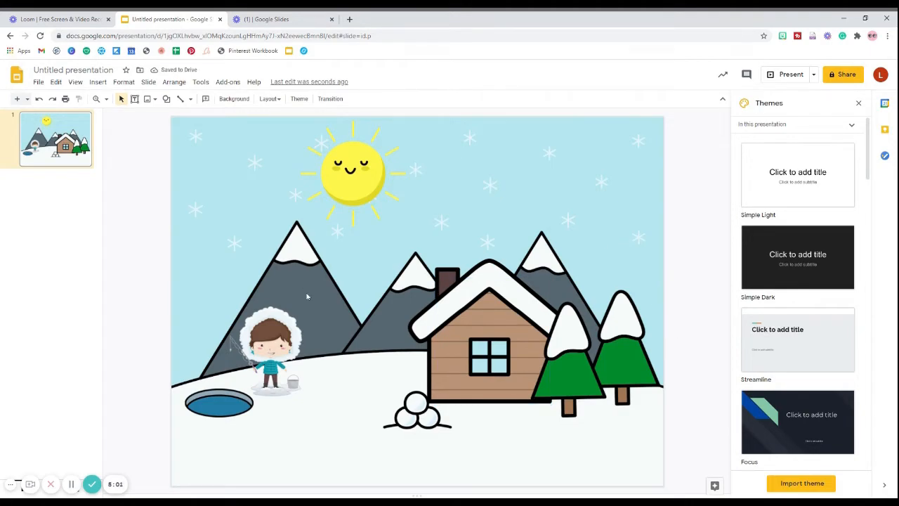
# - Insert the blue long-necked sea dinosaur picture from the computer and scale it down to fit over the ice hole
pyautogui.click(97, 82)
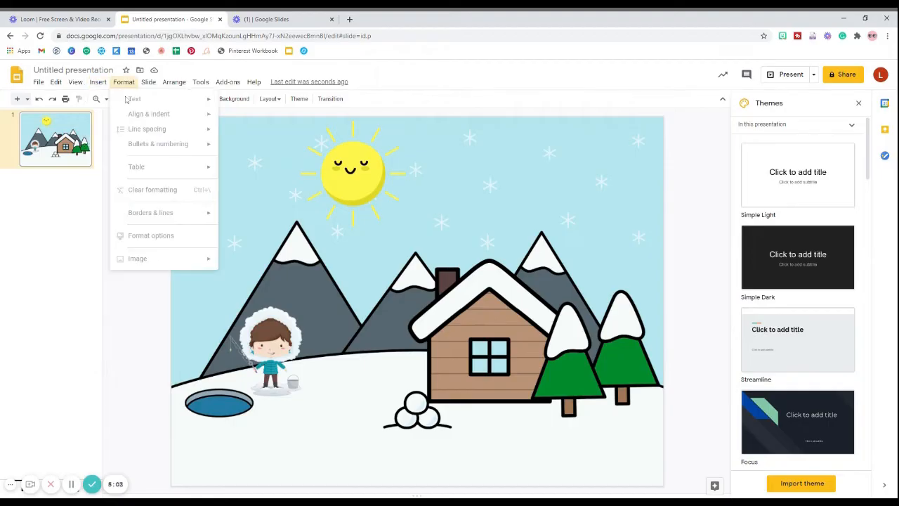
pyautogui.moveTo(106, 99)
pyautogui.click(230, 102)
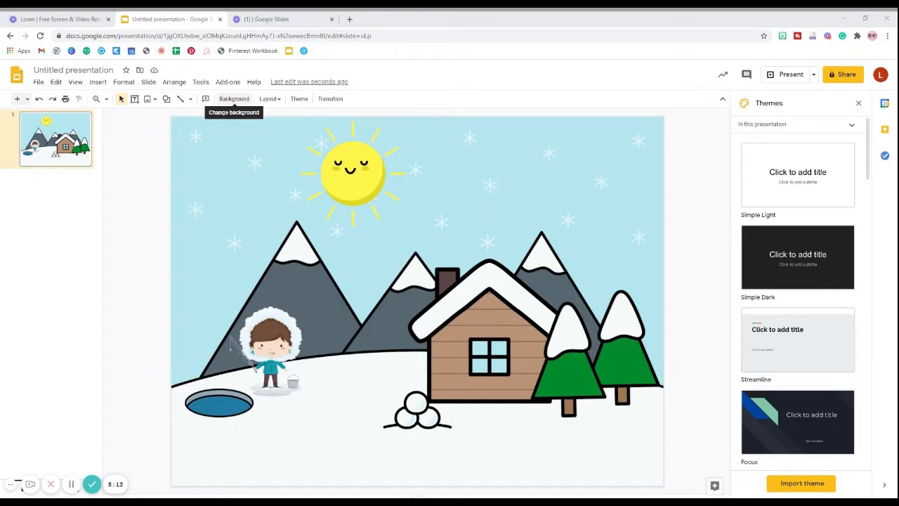
pyautogui.moveTo(498, 189); pyautogui.dragTo(249, 388)
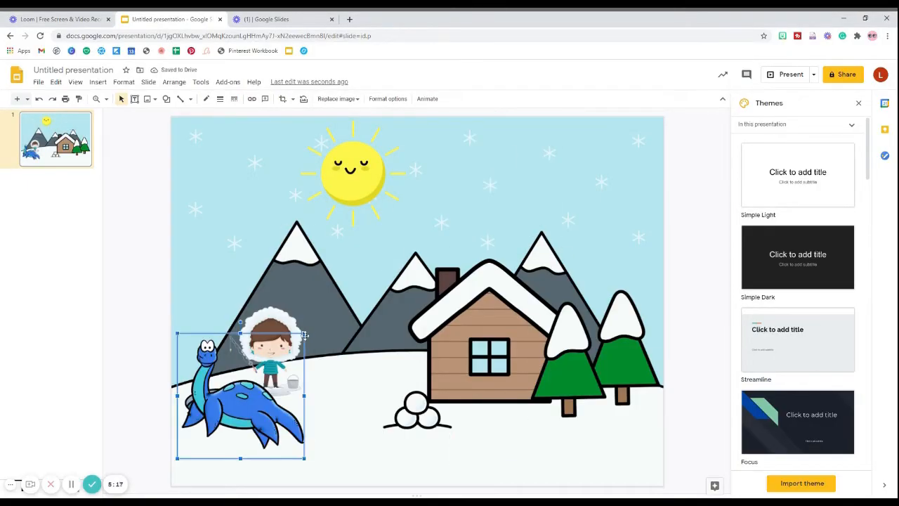
pyautogui.moveTo(304, 334); pyautogui.dragTo(223, 413)
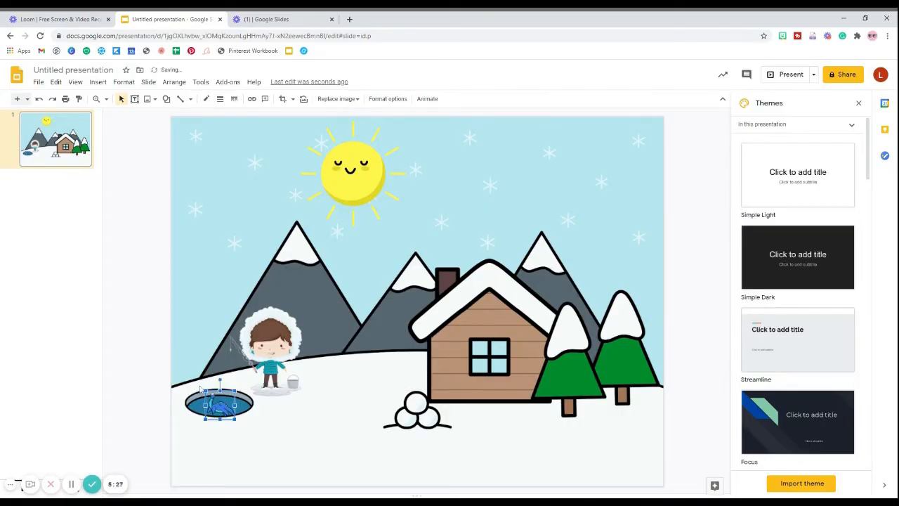
pyautogui.moveTo(206, 392); pyautogui.dragTo(201, 387)
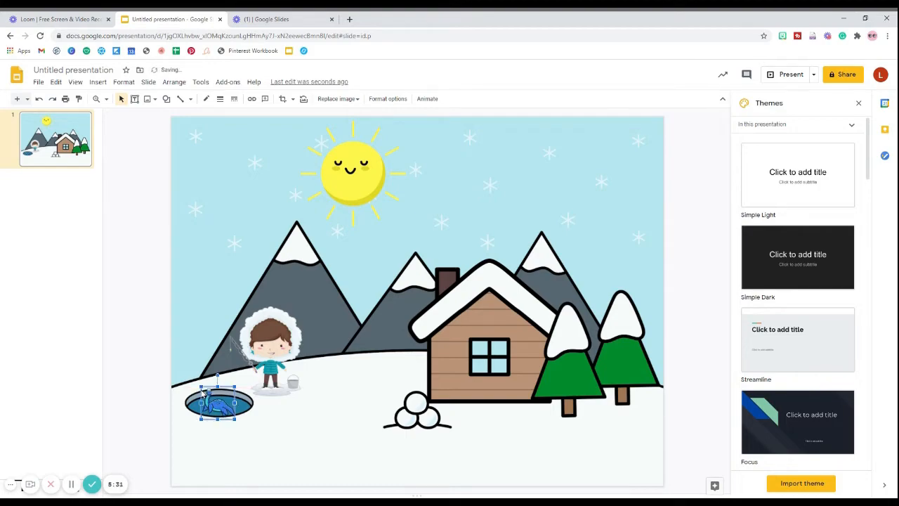
# - Send the blue sea dinosaur picture to the back, behind the ice hole
pyautogui.rightClick(221, 406)
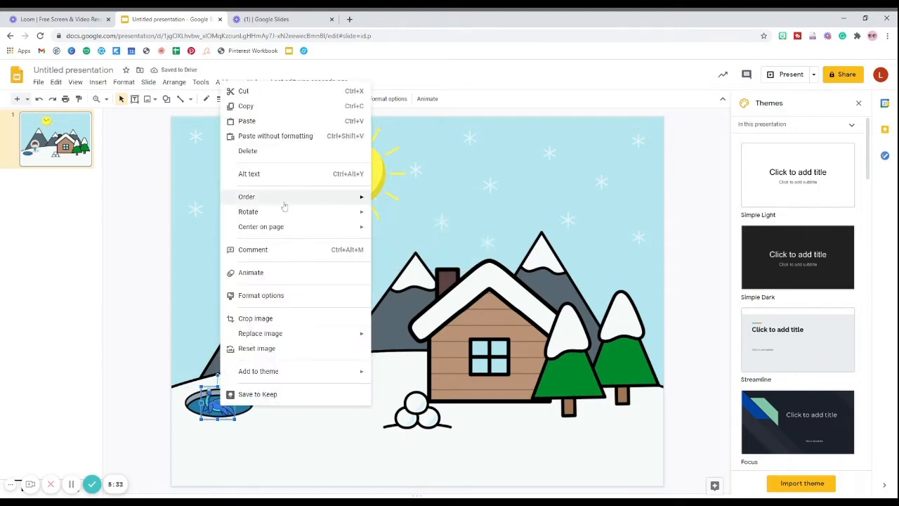
pyautogui.moveTo(288, 201)
pyautogui.click(408, 245)
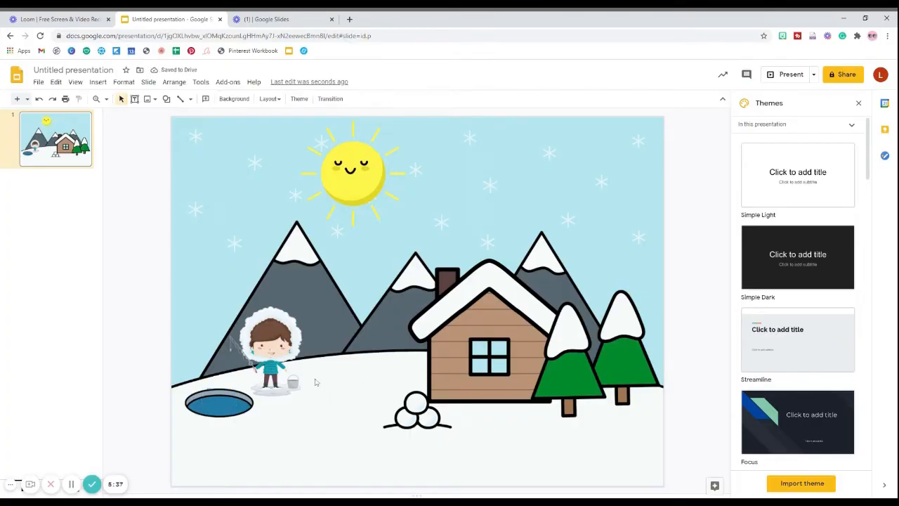
# - Insert the white yeti picture from the computer and place it, scaled down, over the rightmost snowy tree
pyautogui.click(99, 83)
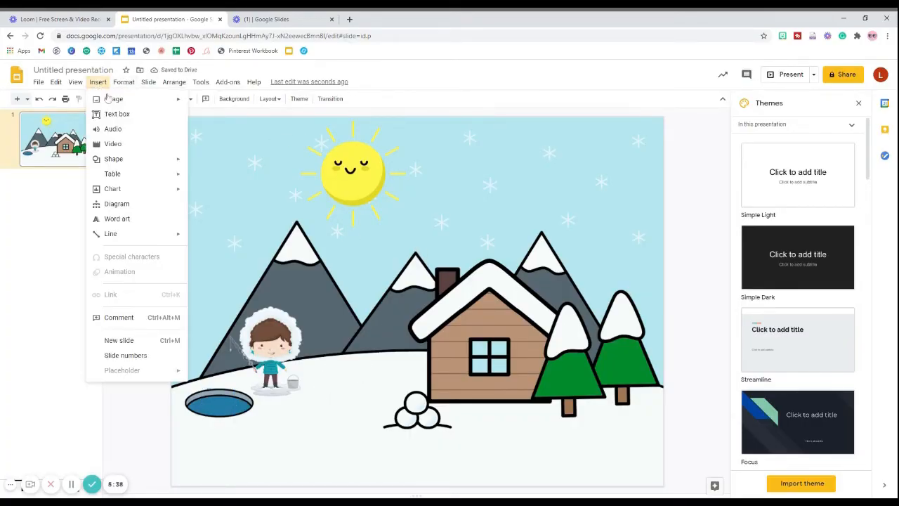
pyautogui.moveTo(114, 99)
pyautogui.click(244, 104)
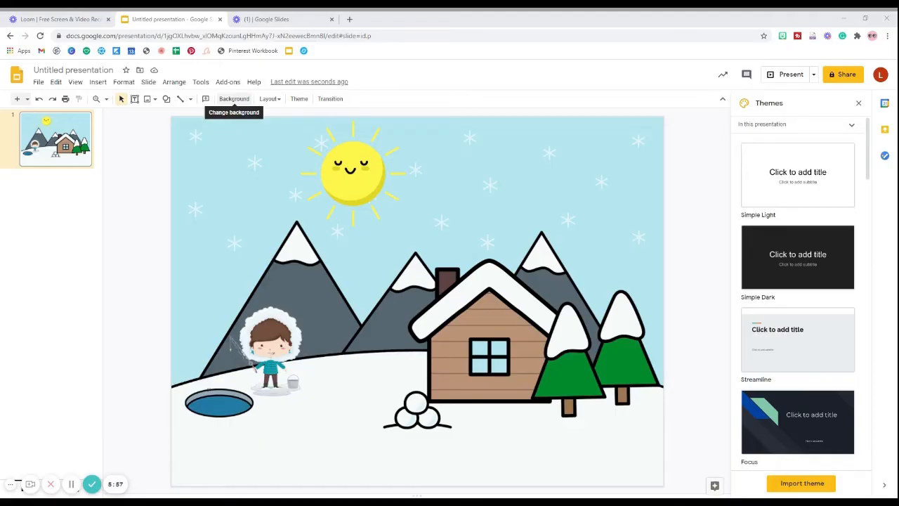
pyautogui.hotkey('ctrl', 'v')
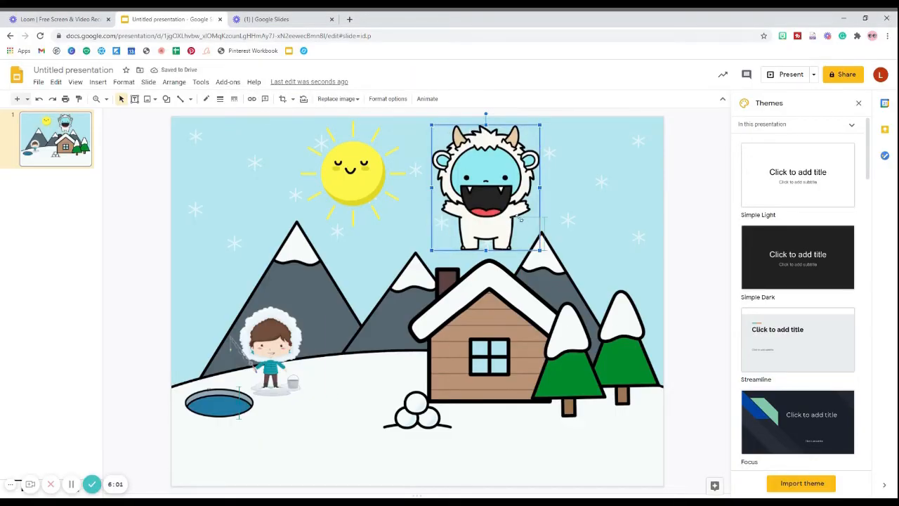
pyautogui.moveTo(512, 218); pyautogui.dragTo(622, 365)
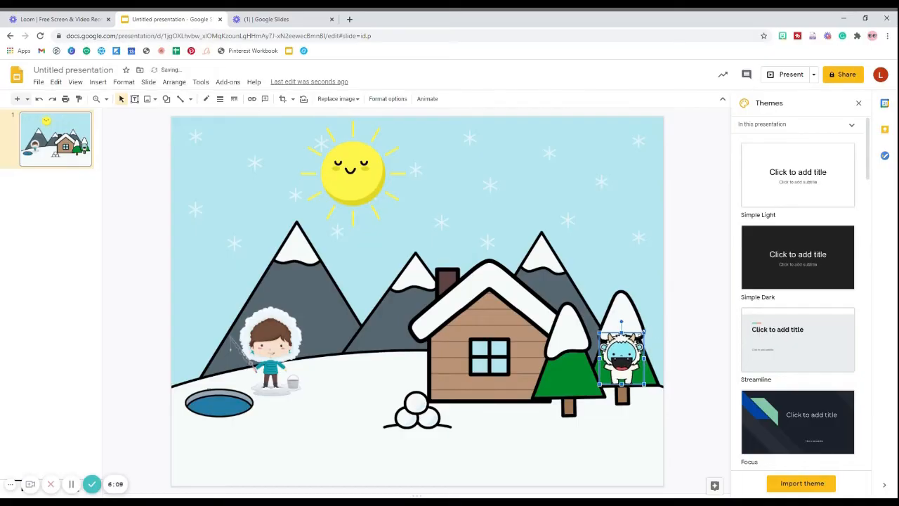
# - Send the yeti picture to the back, behind the rightmost snowy tree, and deselect it
pyautogui.click(630, 265)
pyautogui.click(622, 340)
pyautogui.rightClick(620, 349)
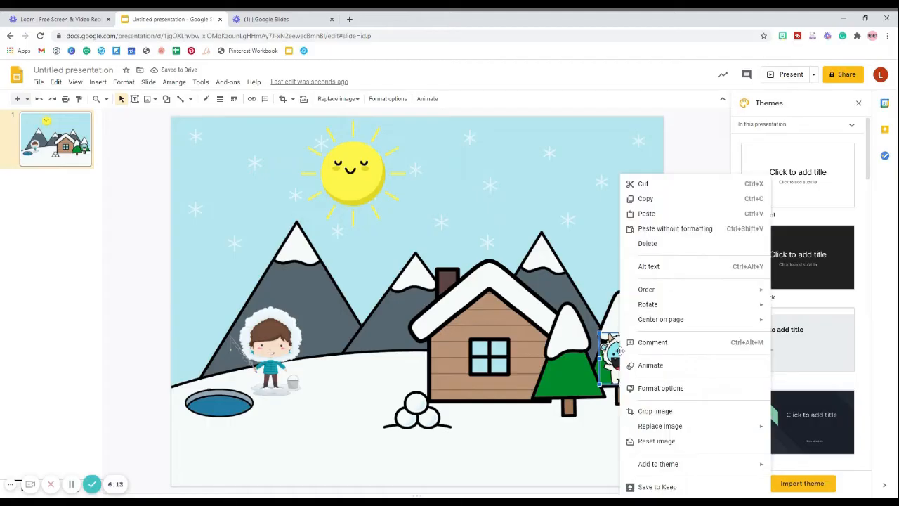
pyautogui.moveTo(655, 296)
pyautogui.click(808, 337)
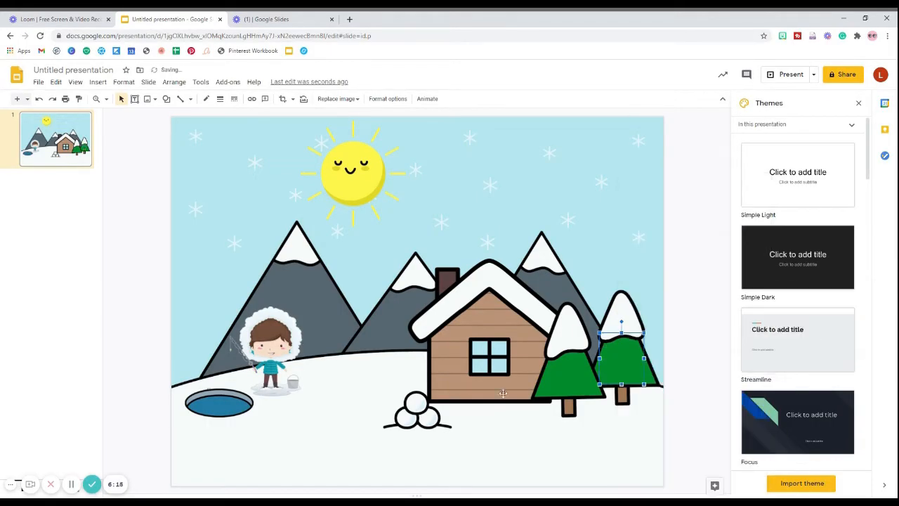
pyautogui.click(416, 363)
# - Insert the polar bear with sunglasses picture from the computer and place it, scaled down, over the child's fur hood
pyautogui.click(416, 415)
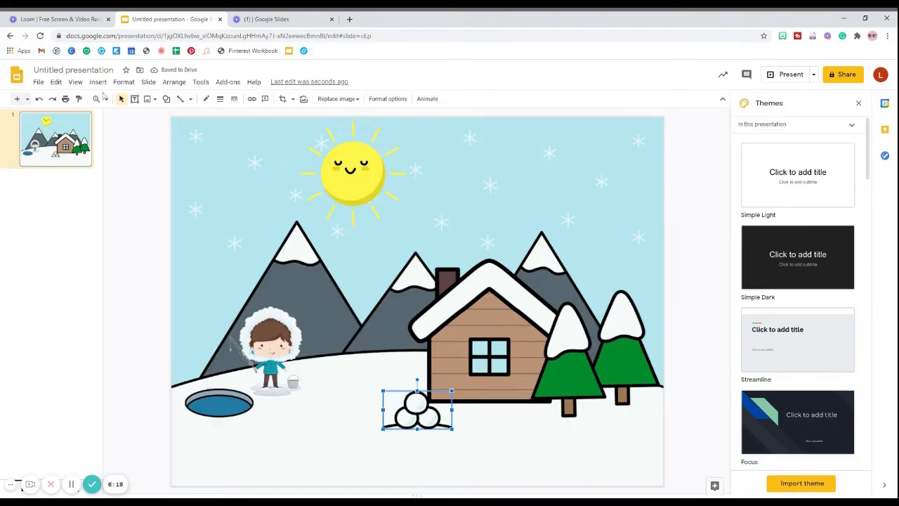
pyautogui.click(98, 81)
pyautogui.moveTo(128, 107)
pyautogui.click(238, 105)
pyautogui.hotkey('ctrl', 'v')
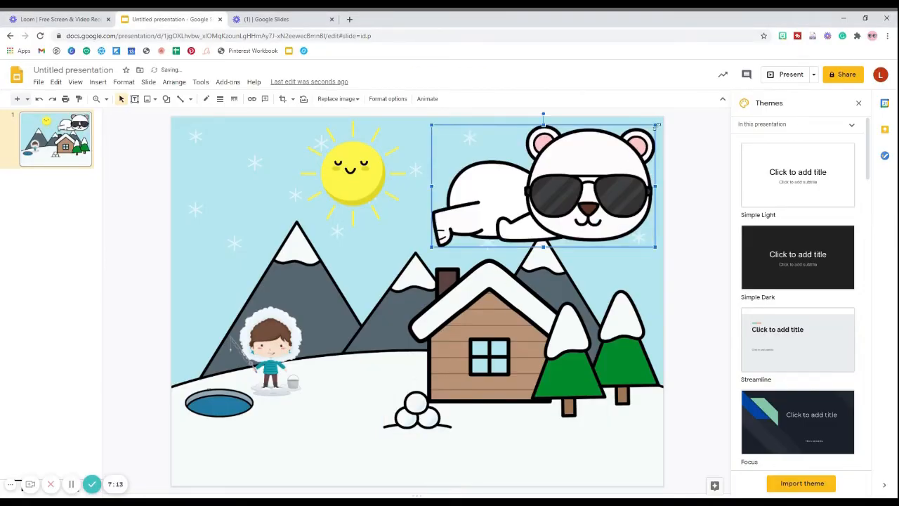
pyautogui.moveTo(655, 126); pyautogui.dragTo(277, 344)
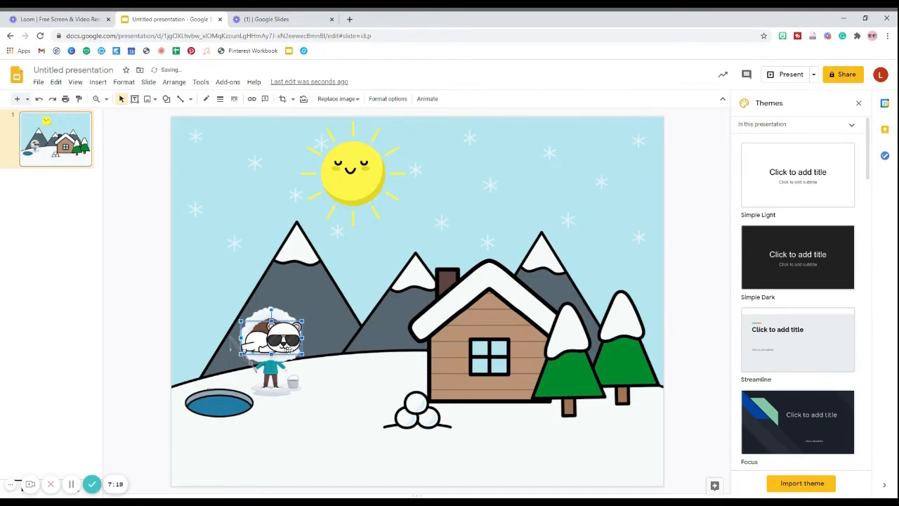
# - Send the polar bear picture to the back, behind the child in the winter coat, and deselect it
pyautogui.rightClick(265, 347)
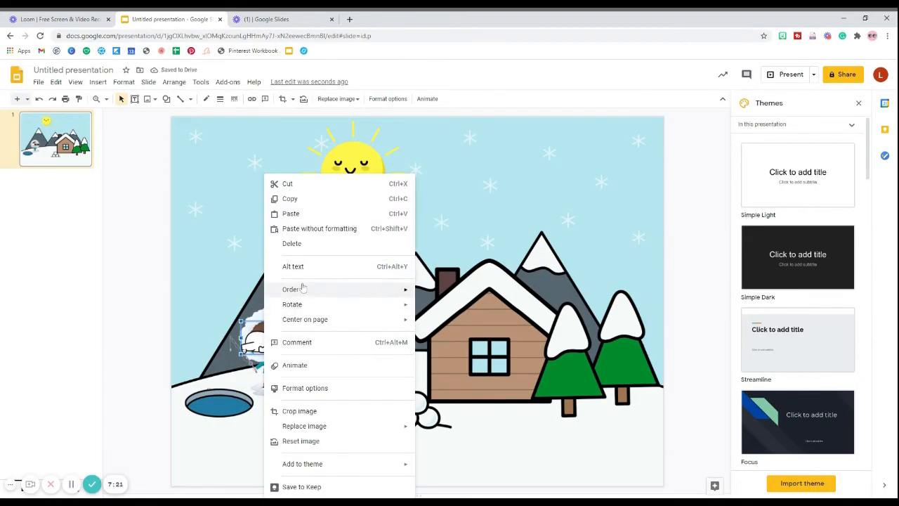
pyautogui.moveTo(387, 292)
pyautogui.click(453, 338)
pyautogui.click(409, 274)
# - Enlarge the child picture slightly and shift it a little to the left beside the ice hole
pyautogui.click(265, 325)
pyautogui.moveTo(327, 307); pyautogui.dragTo(334, 302)
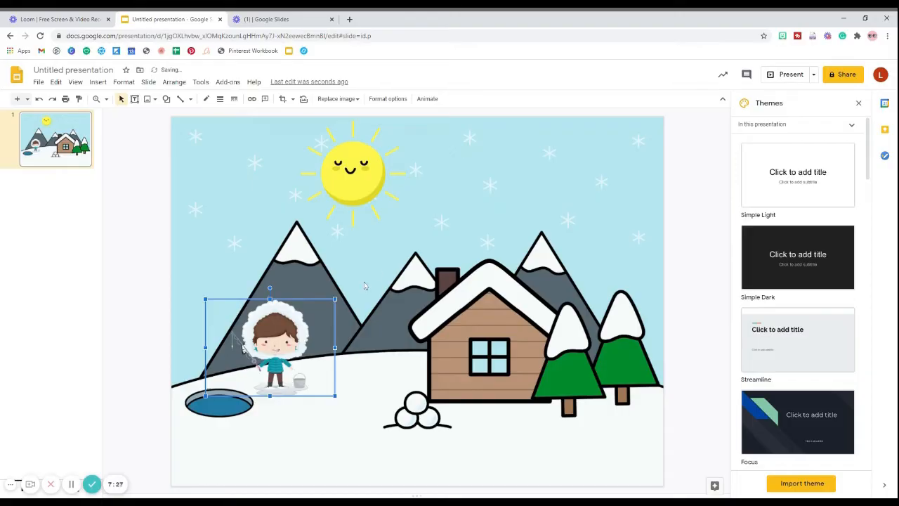
pyautogui.moveTo(278, 350); pyautogui.dragTo(274, 350)
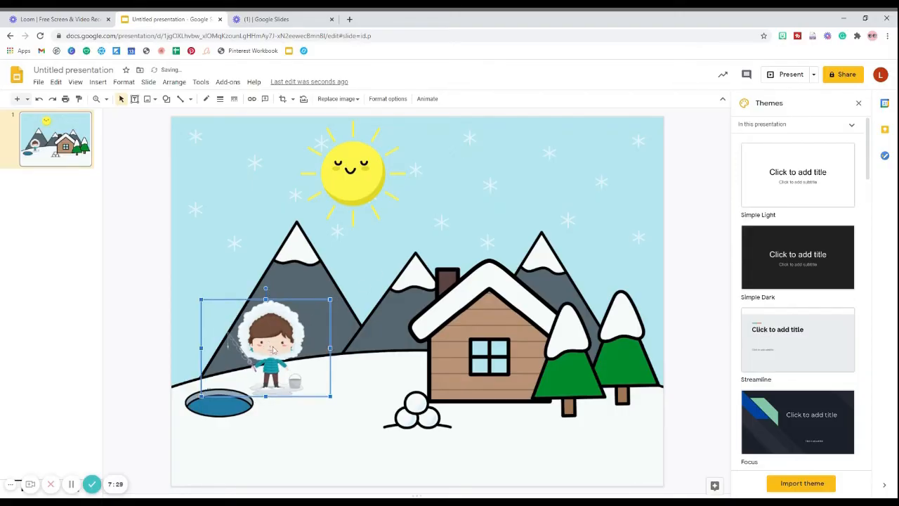
pyautogui.click(397, 281)
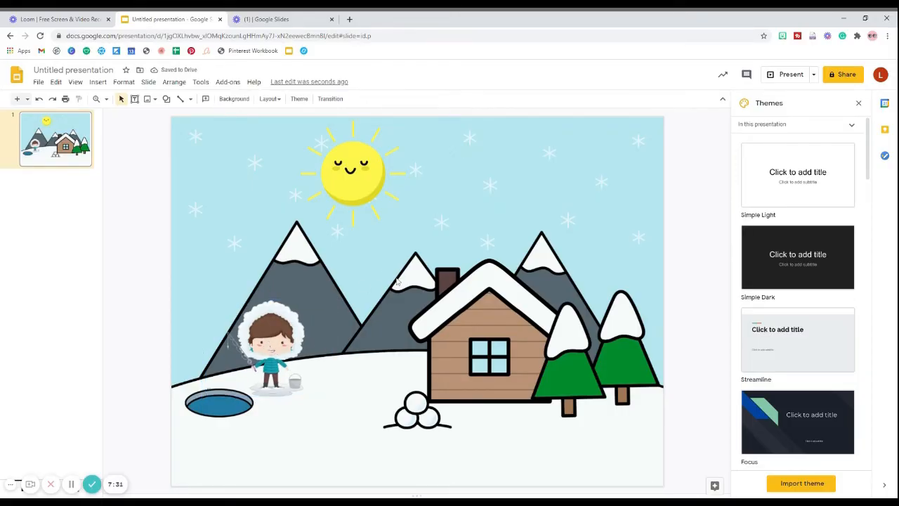
# - Move the snowball pile from beside the house to the snow line next to the child's bucket
pyautogui.click(425, 421)
pyautogui.moveTo(426, 421); pyautogui.dragTo(328, 374)
pyautogui.click(333, 420)
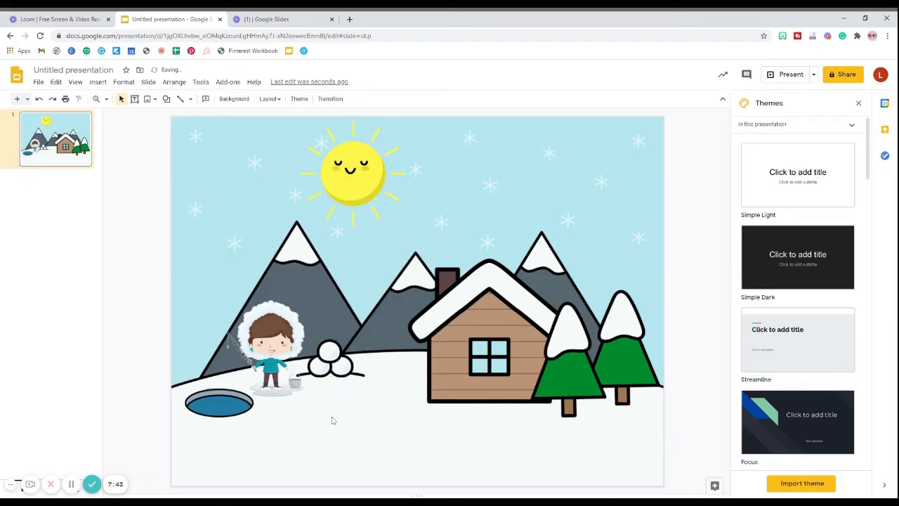
# - Insert the orange fish picture from the computer and place it, scaled down, over the snowball pile
pyautogui.click(97, 81)
pyautogui.moveTo(162, 99)
pyautogui.click(229, 107)
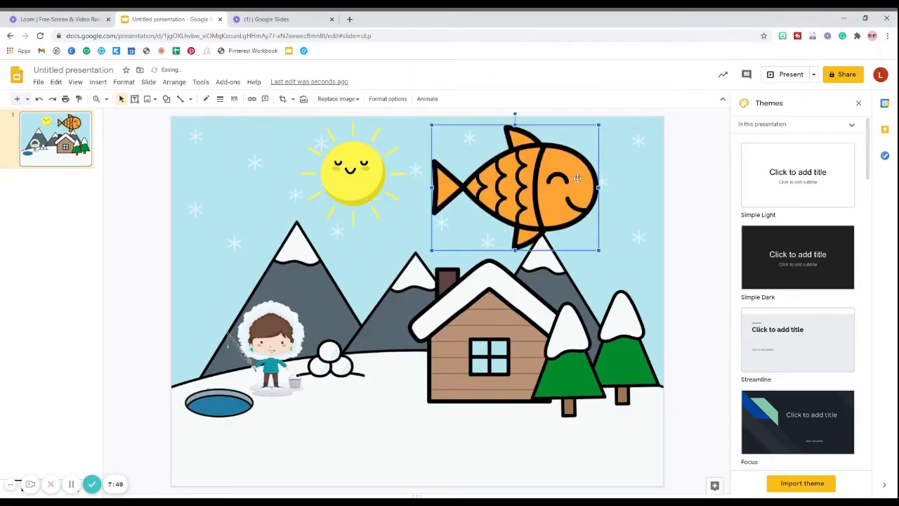
pyautogui.moveTo(599, 124); pyautogui.dragTo(333, 362)
# - Send the orange fish picture to the back, behind the snowball pile, and deselect it
pyautogui.rightClick(333, 362)
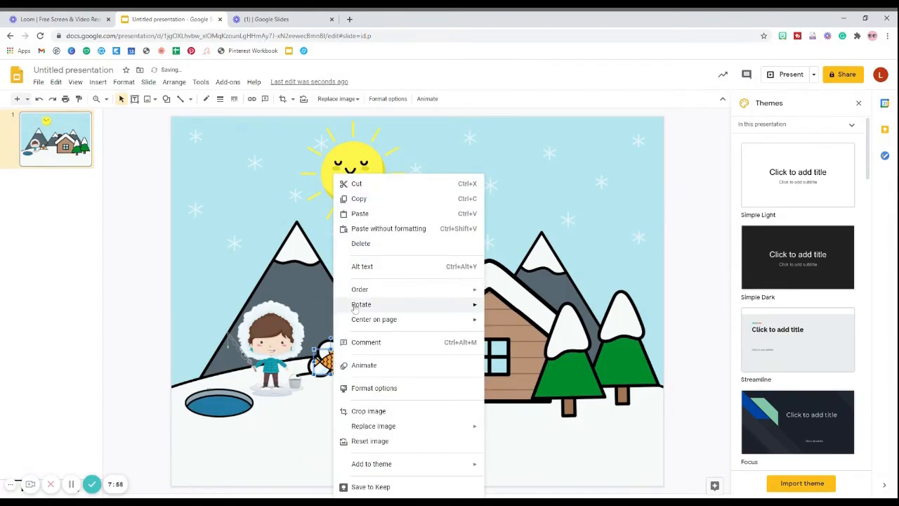
pyautogui.moveTo(357, 287)
pyautogui.click(522, 338)
pyautogui.click(554, 232)
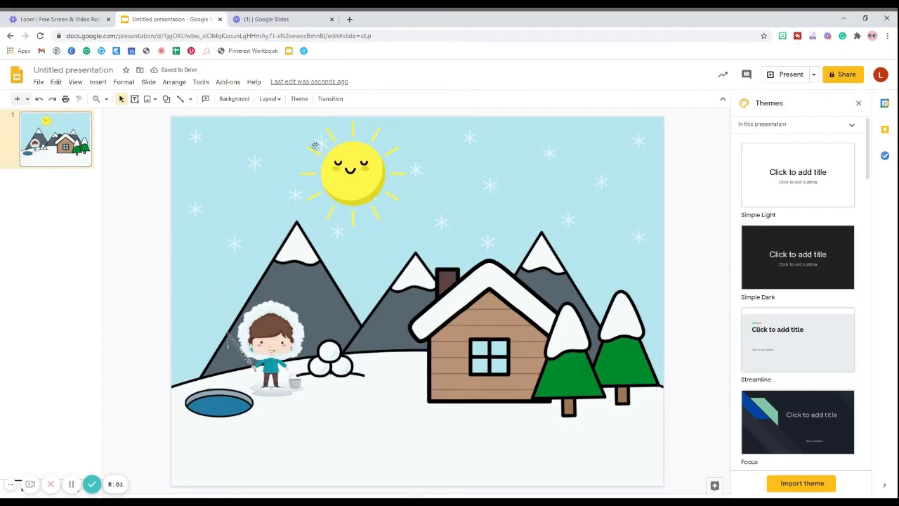
# - Duplicate the winter scene slide and, on the copy, select the sun, the child and the ice hole one after another
pyautogui.rightClick(52, 135)
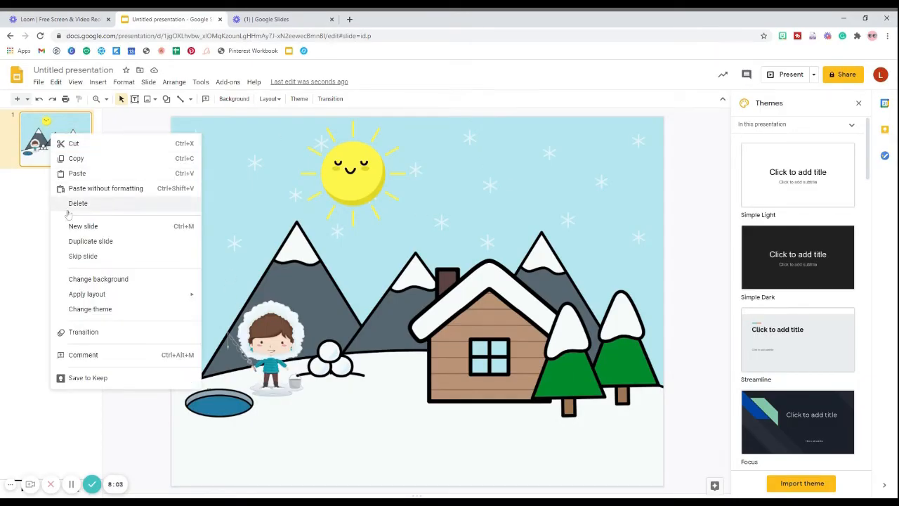
pyautogui.click(76, 240)
pyautogui.click(357, 175)
pyautogui.click(289, 327)
pyautogui.click(236, 400)
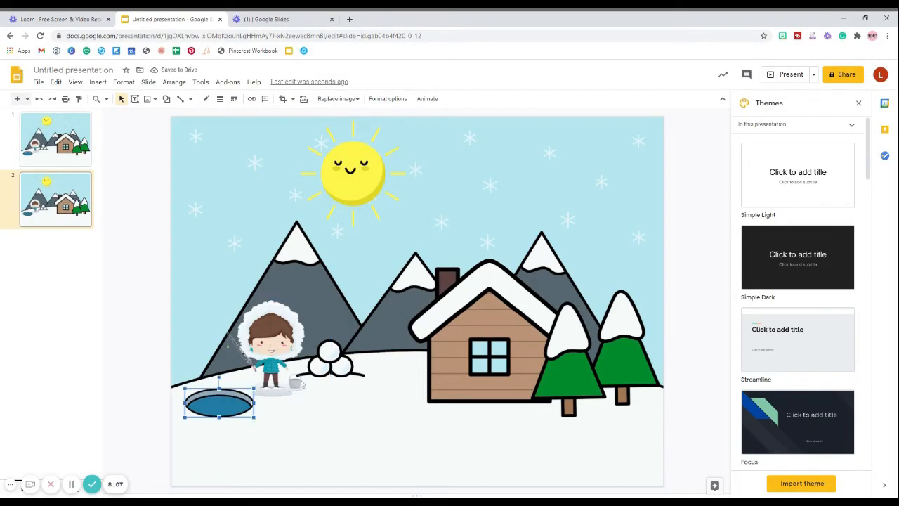
# - On the copied slide, select the snowball pile, the house and the trees one after another
pyautogui.click(350, 361)
pyautogui.click(507, 326)
pyautogui.click(626, 372)
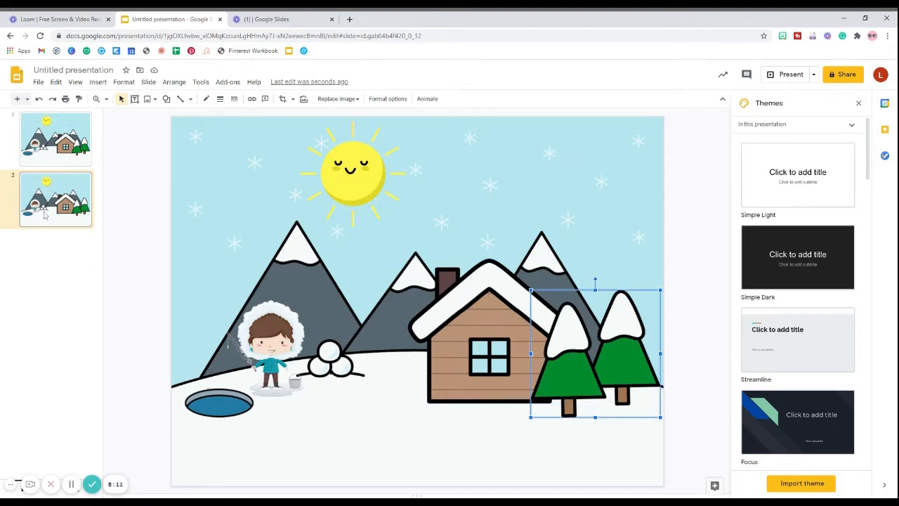
# - Duplicate the first winter scene slide five more times, making seven slides in all
pyautogui.rightClick(54, 151)
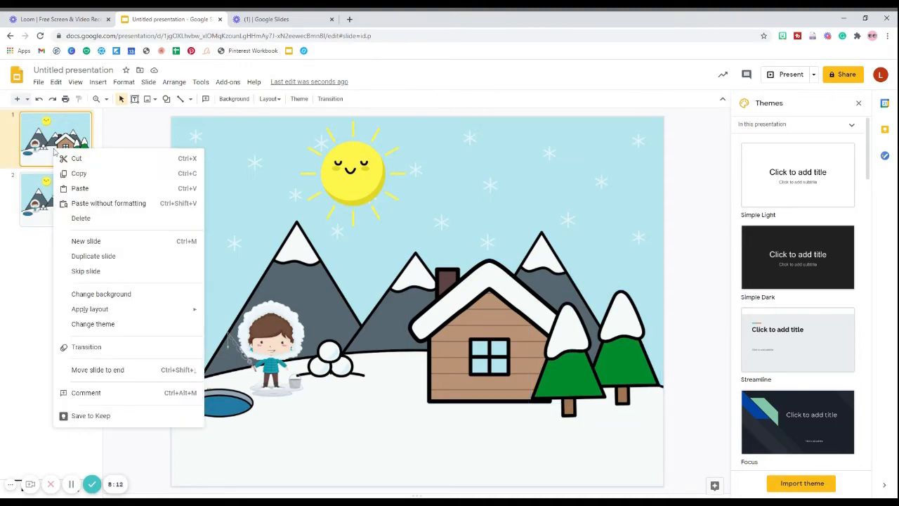
pyautogui.click(77, 257)
pyautogui.rightClick(61, 156)
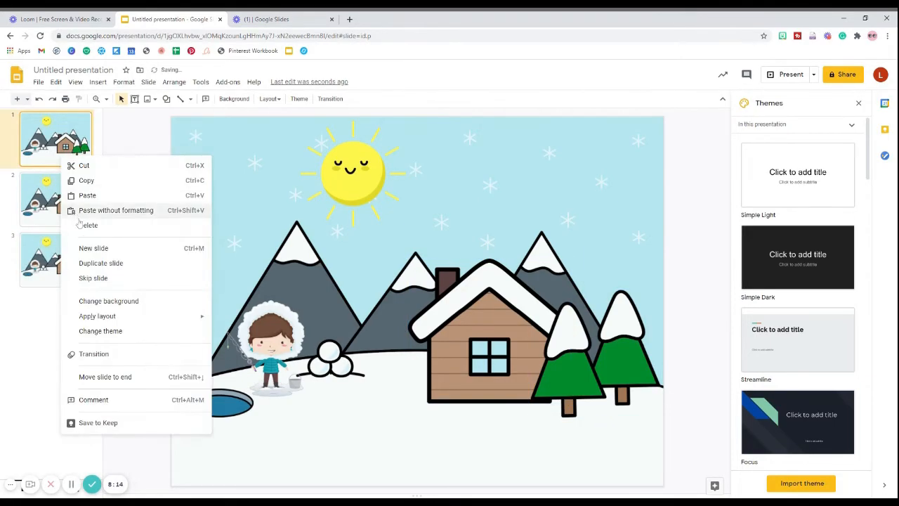
pyautogui.click(91, 261)
pyautogui.rightClick(47, 144)
pyautogui.click(112, 249)
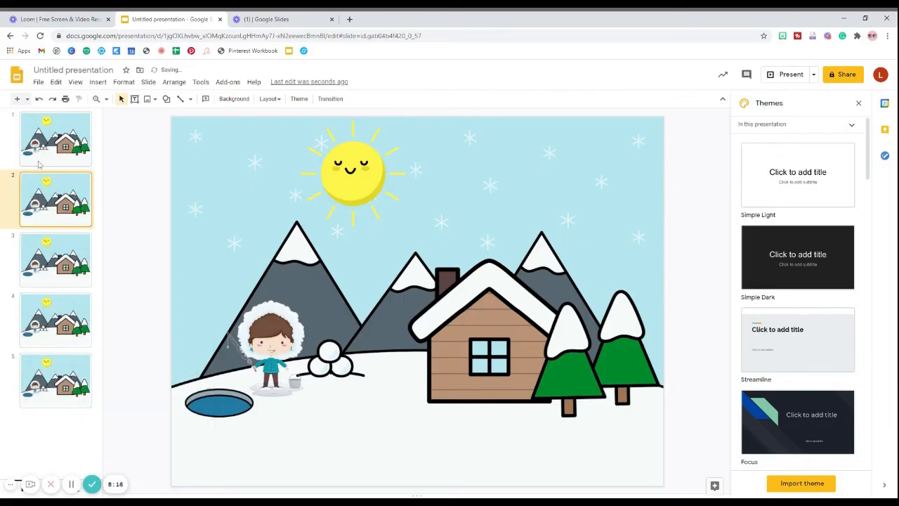
pyautogui.rightClick(40, 163)
pyautogui.click(90, 268)
pyautogui.rightClick(46, 157)
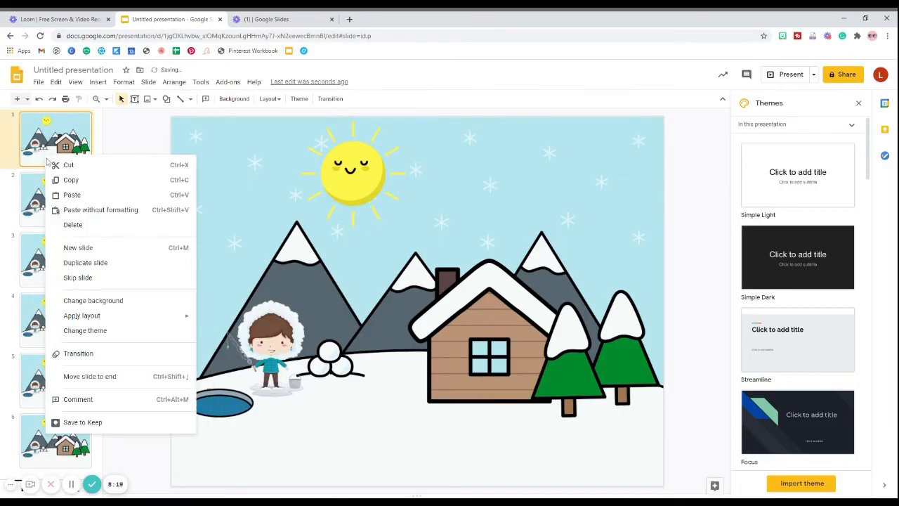
pyautogui.click(85, 262)
# - Go through slides 1 to 7 one by one to check the copies of the winter scene
pyautogui.click(54, 140)
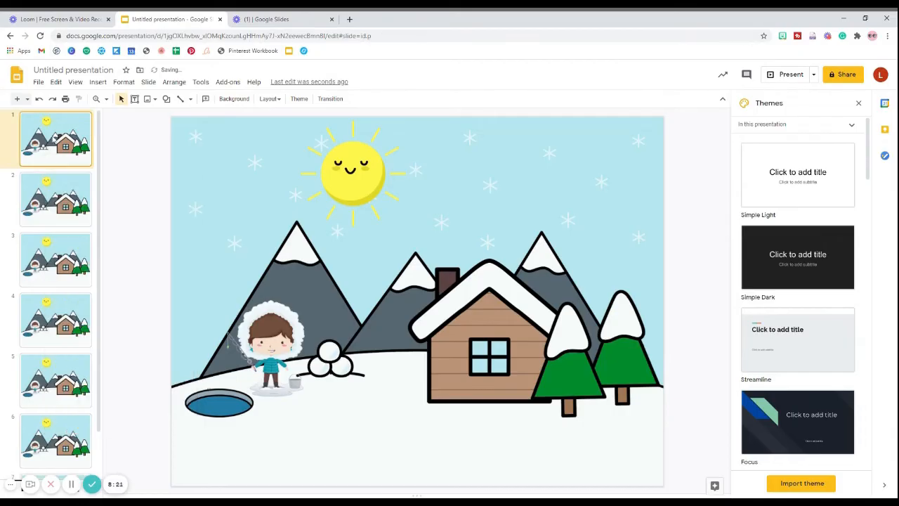
pyautogui.click(51, 203)
pyautogui.click(55, 252)
pyautogui.click(47, 317)
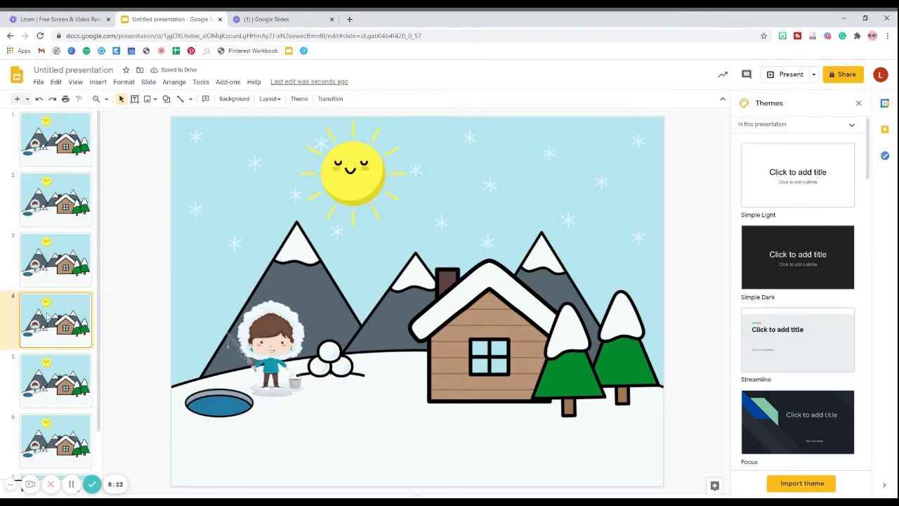
pyautogui.scroll(-1, 47, 317)
pyautogui.click(46, 316)
pyautogui.click(75, 397)
pyautogui.click(73, 444)
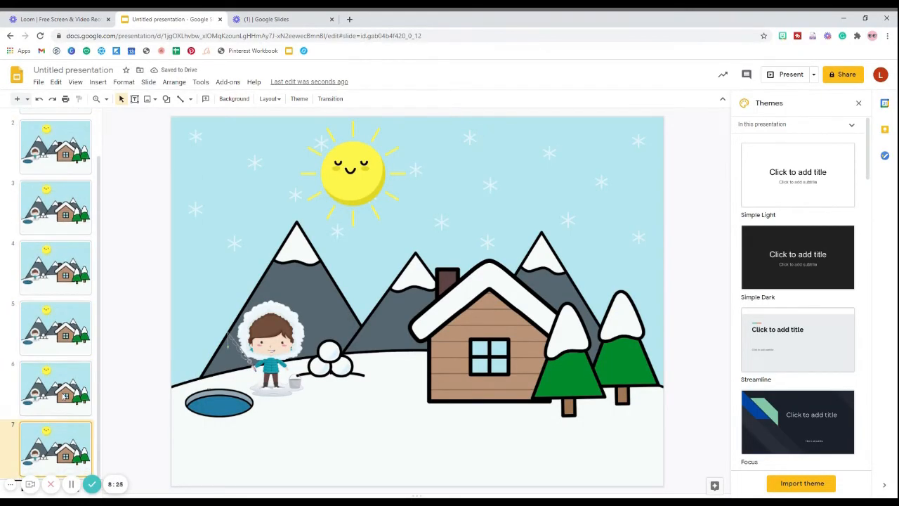
pyautogui.scroll(2, 64, 371)
# - Delete the sun from slide 2 to uncover the dinosaur behind it
pyautogui.click(65, 198)
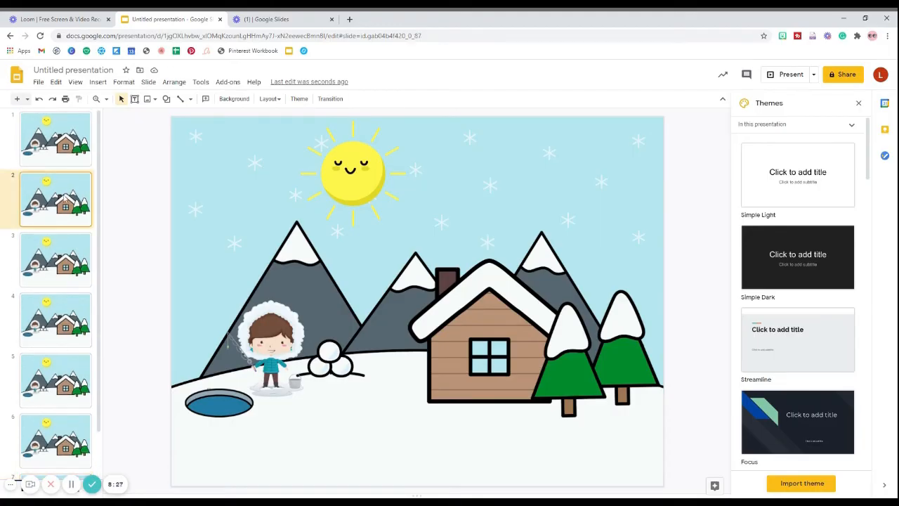
pyautogui.click(349, 177)
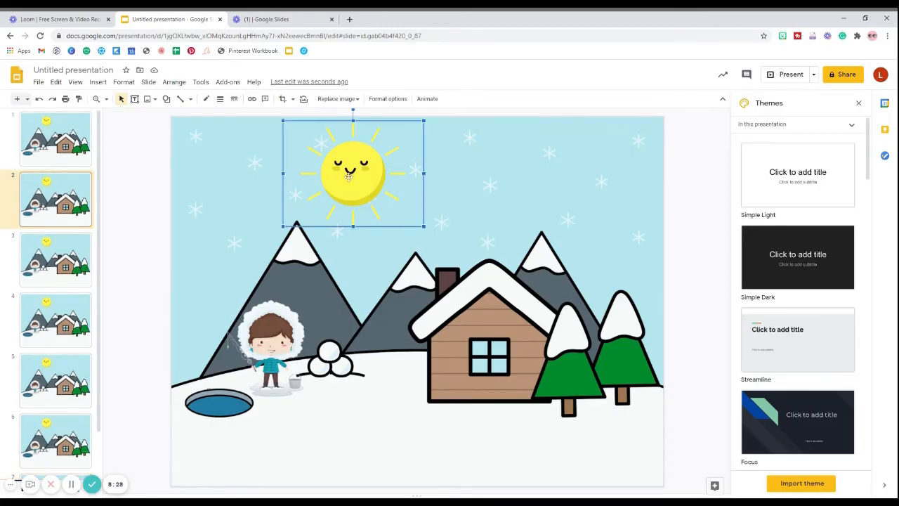
pyautogui.press('Delete')
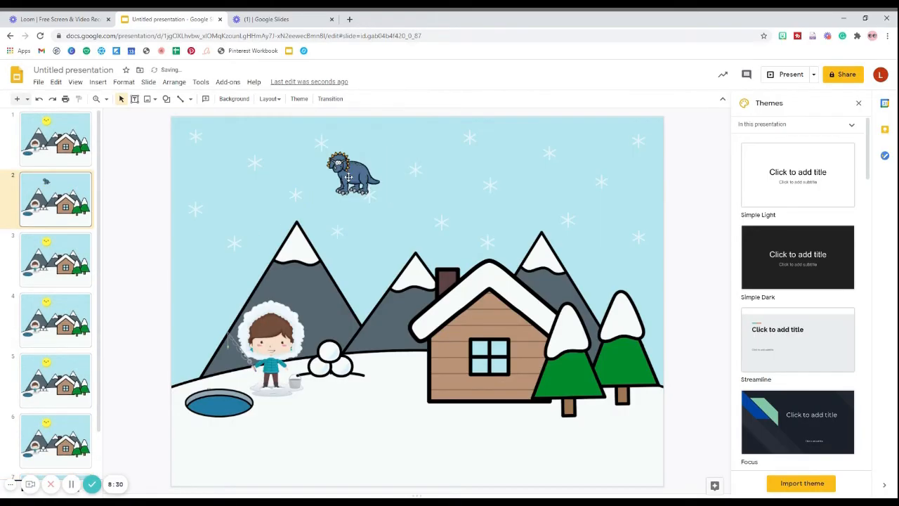
# - Link the sun on slide 1 to Slide 2 of this presentation
pyautogui.click(62, 135)
pyautogui.click(338, 165)
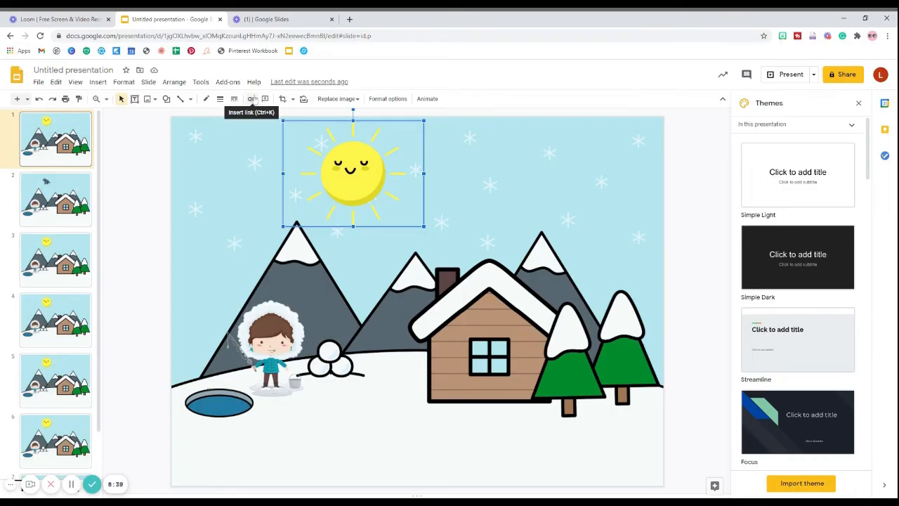
pyautogui.click(252, 99)
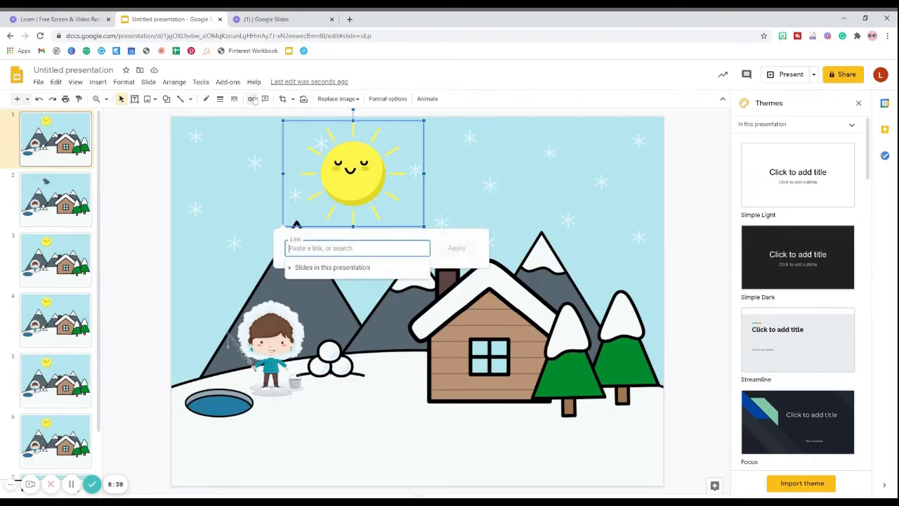
pyautogui.click(304, 268)
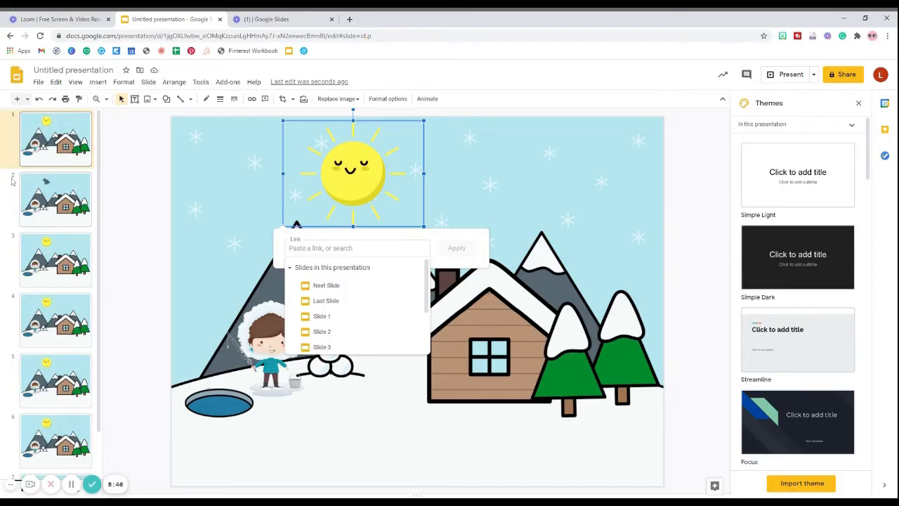
pyautogui.click(322, 331)
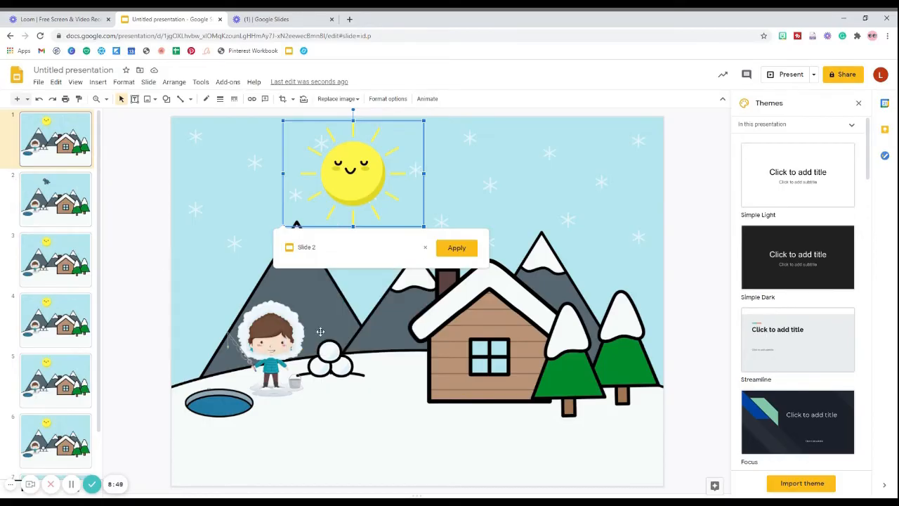
pyautogui.click(454, 253)
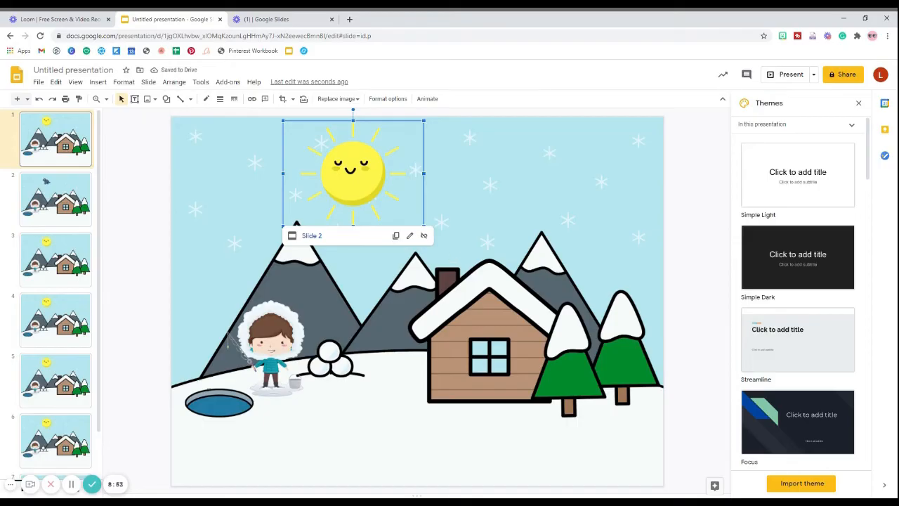
# - Link the blue dinosaur on slide 2 back to Slide 1 of this presentation
pyautogui.click(56, 200)
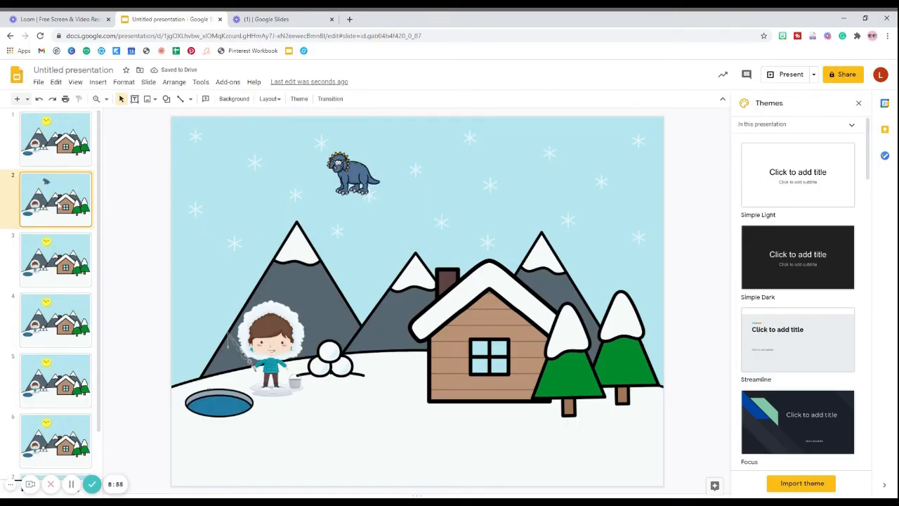
pyautogui.click(351, 180)
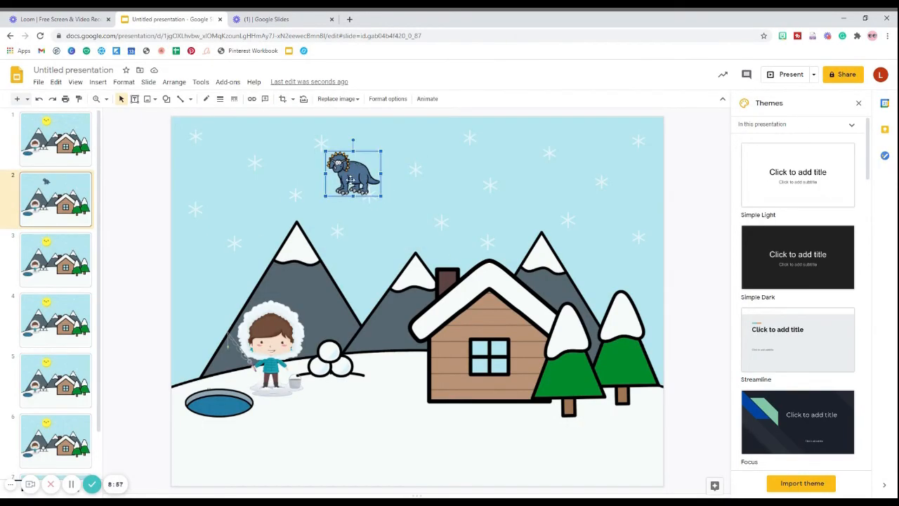
pyautogui.click(252, 99)
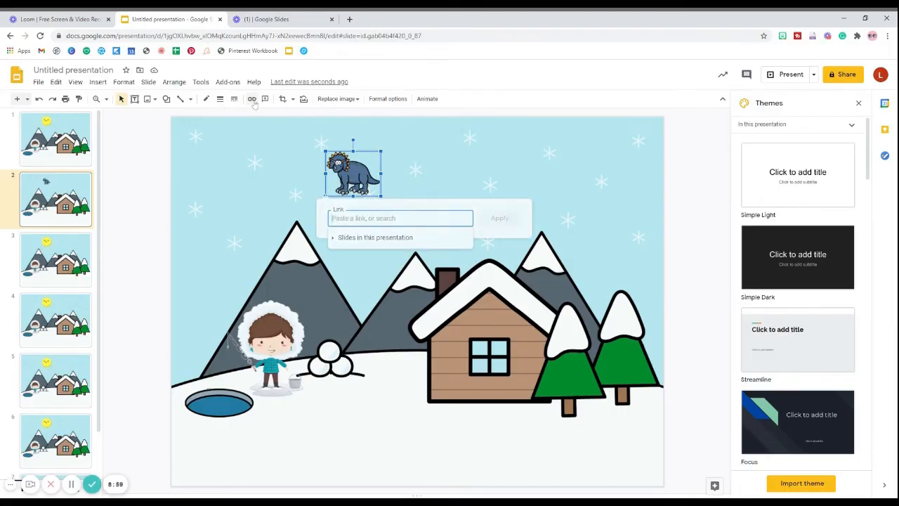
pyautogui.click(364, 242)
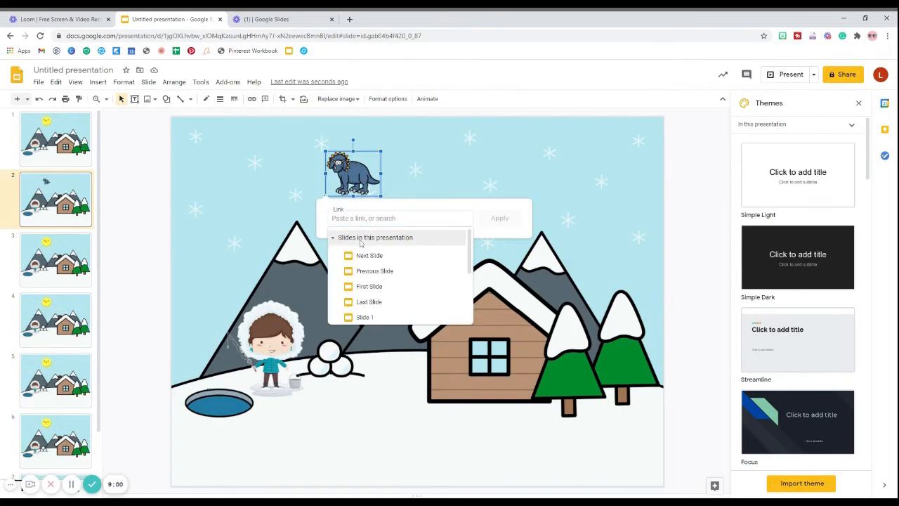
pyautogui.click(371, 317)
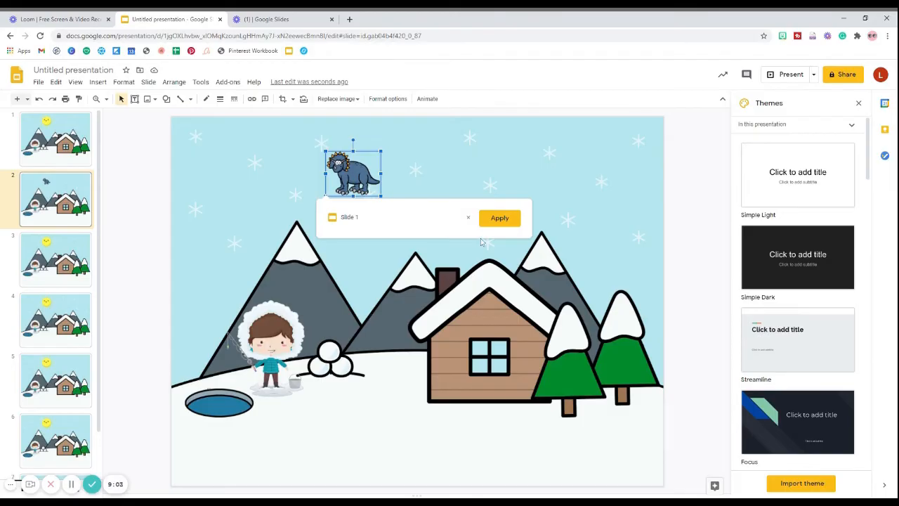
pyautogui.click(501, 222)
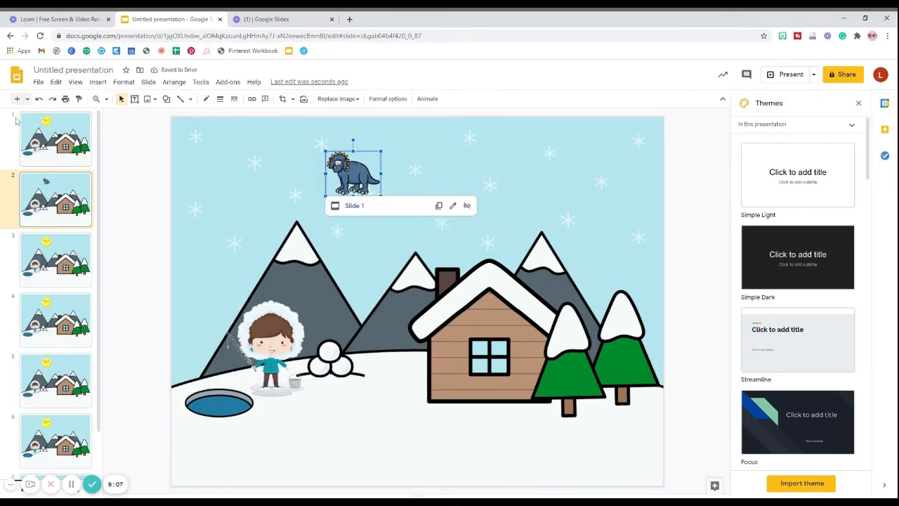
# - Check the links on the sun on slide 1 and the dinosaur on slide 2, and return to slide 1
pyautogui.click(90, 148)
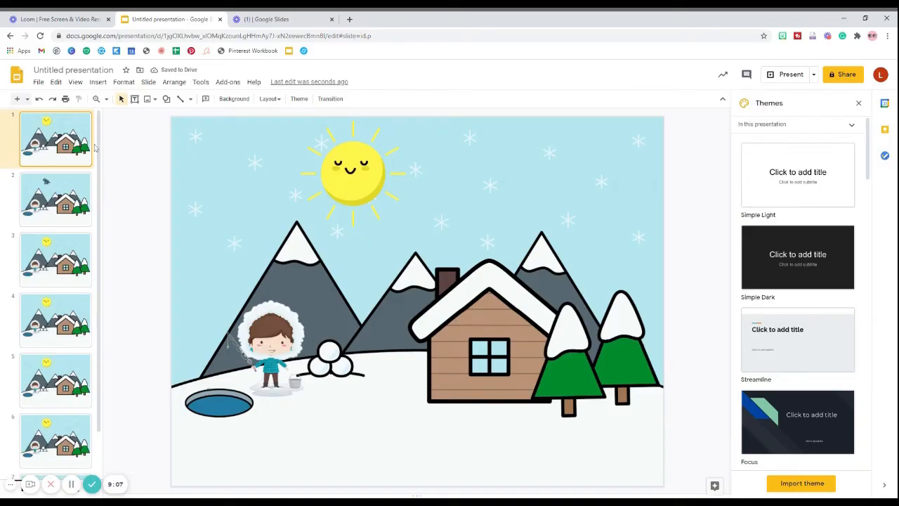
pyautogui.click(361, 174)
pyautogui.click(47, 211)
pyautogui.click(356, 181)
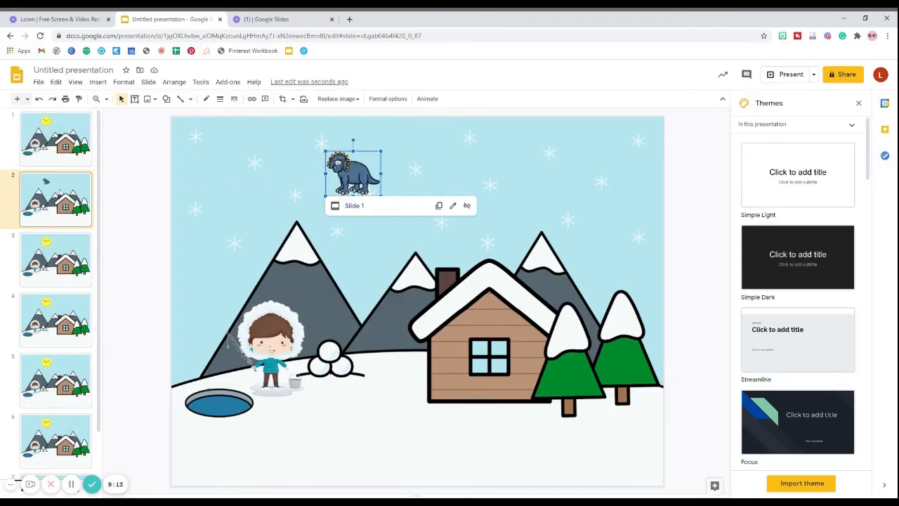
pyautogui.click(60, 160)
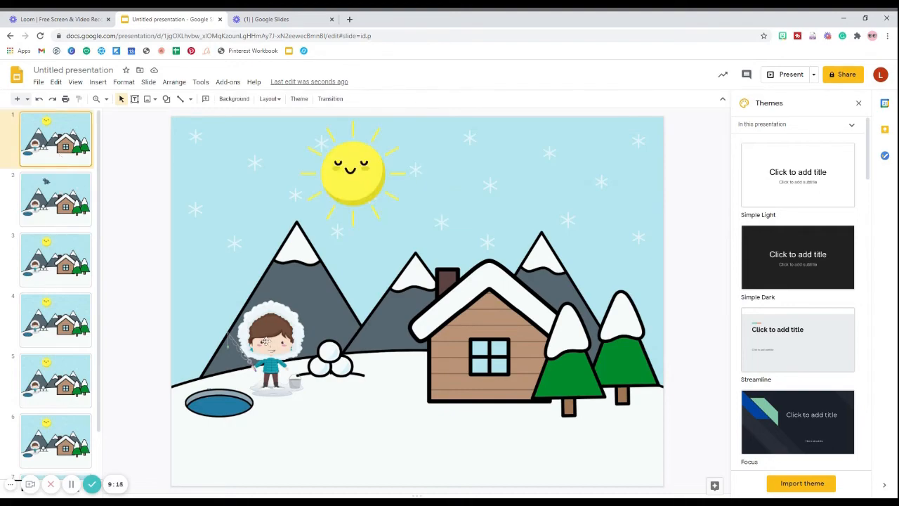
# - Delete the child from slide 3 to uncover the polar bear behind it
pyautogui.click(30, 242)
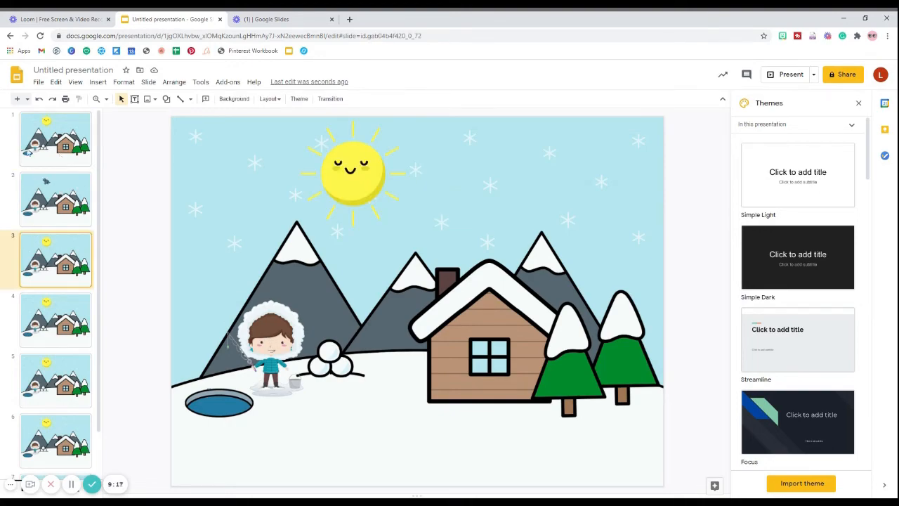
pyautogui.click(261, 318)
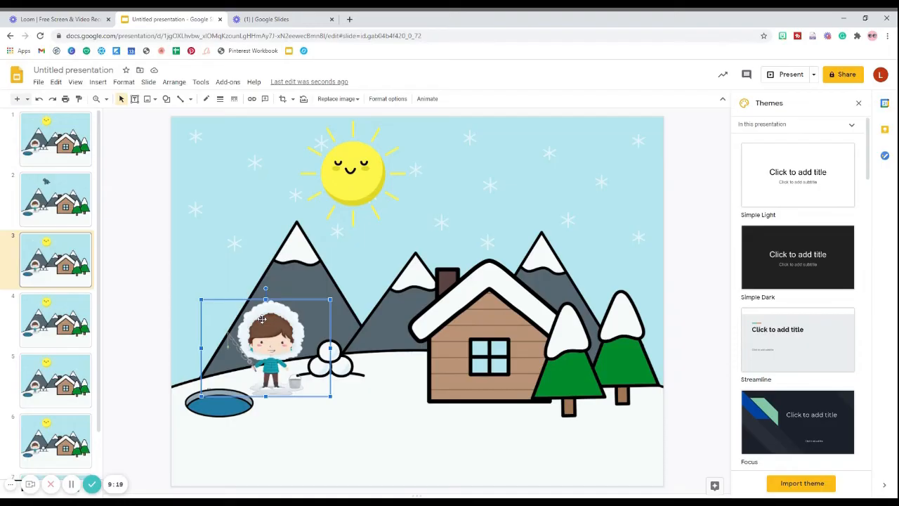
pyautogui.press('Delete')
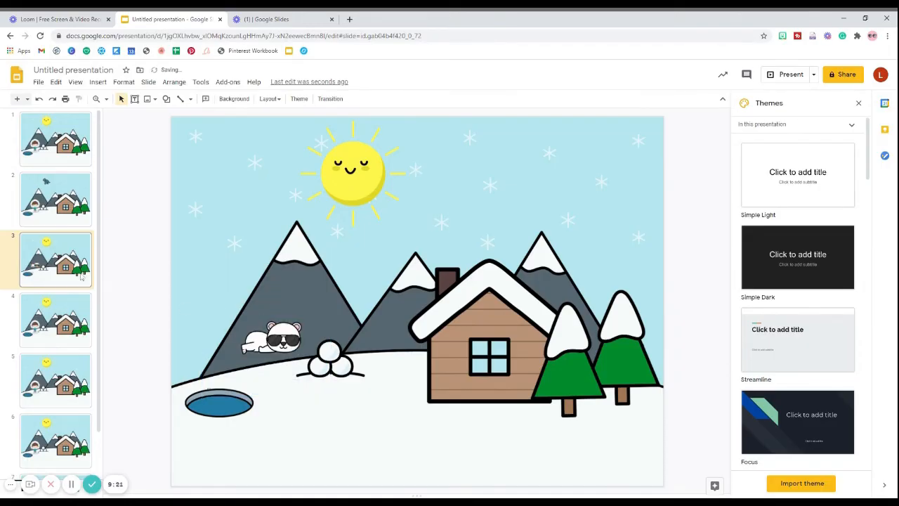
# - Link the child on slide 1 to Slide 3 of this presentation
pyautogui.click(60, 148)
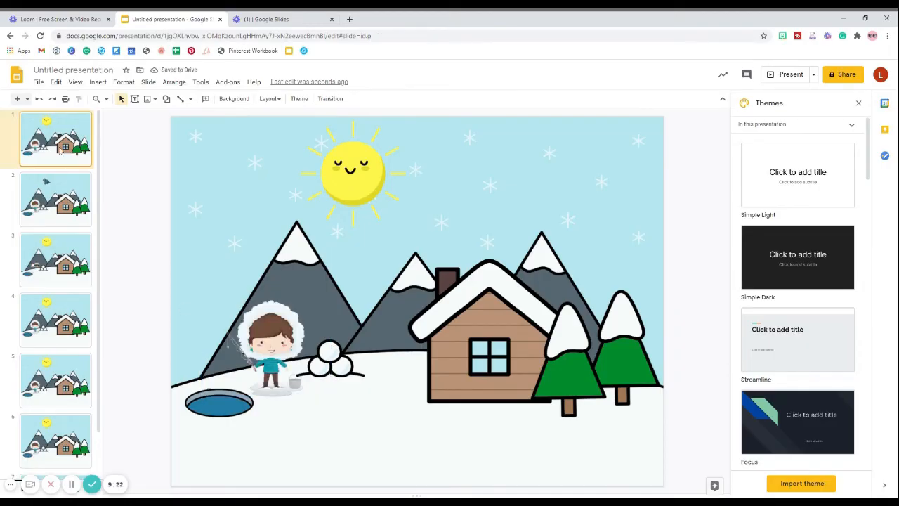
pyautogui.click(280, 328)
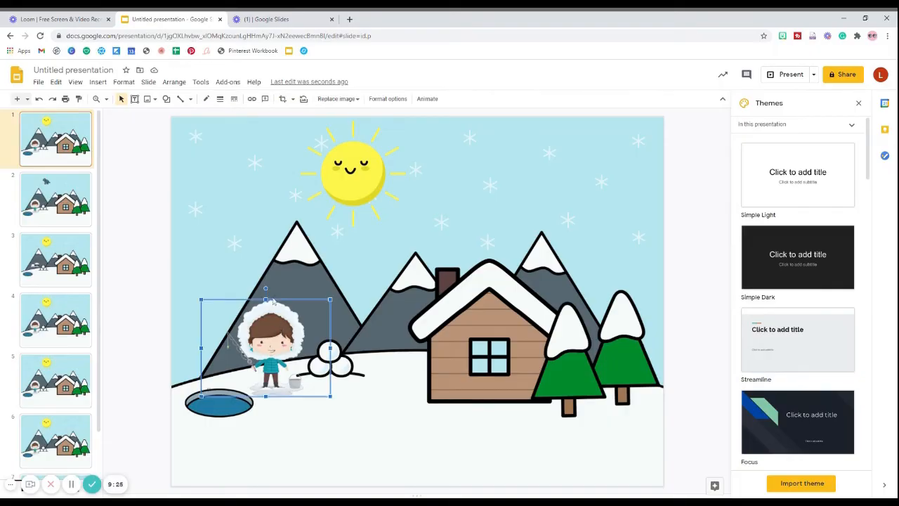
pyautogui.click(252, 99)
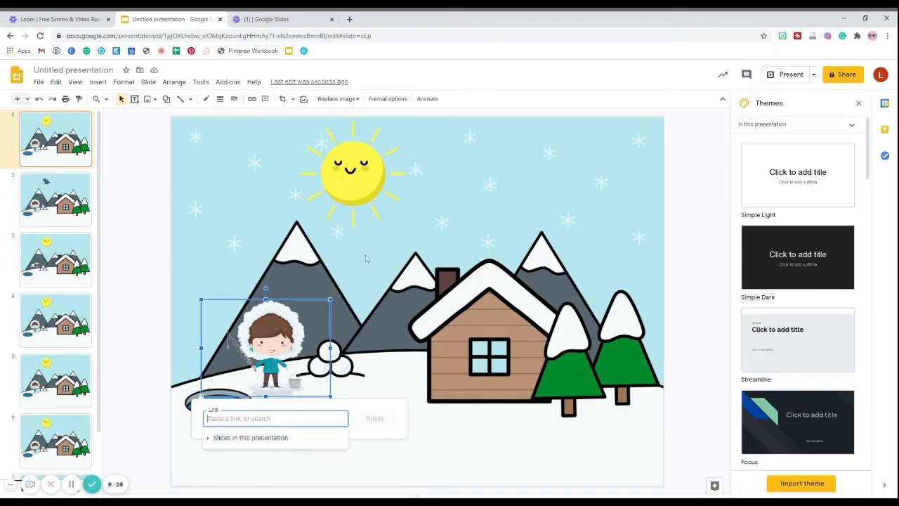
pyautogui.click(245, 439)
pyautogui.scroll(-1, 249, 472)
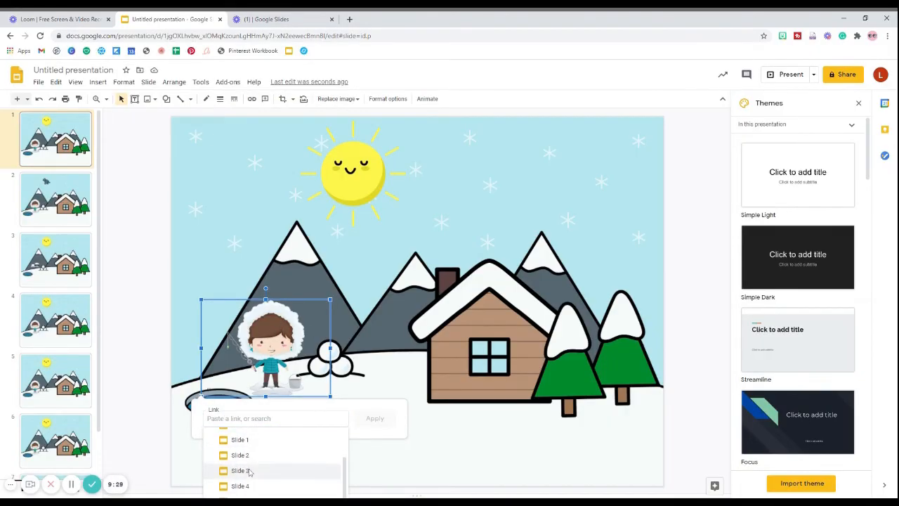
pyautogui.click(240, 471)
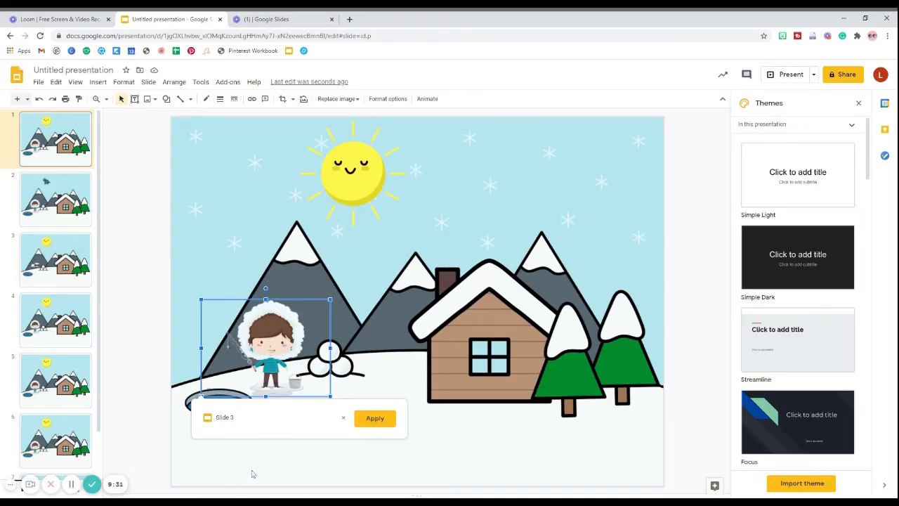
pyautogui.click(374, 419)
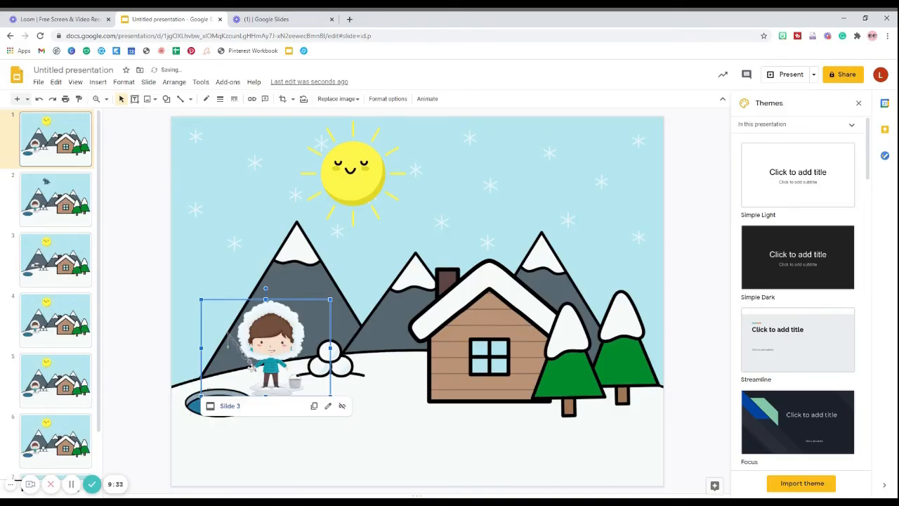
# - Link the polar bear on slide 3 back to Slide 1 of this presentation
pyautogui.click(58, 278)
pyautogui.click(261, 344)
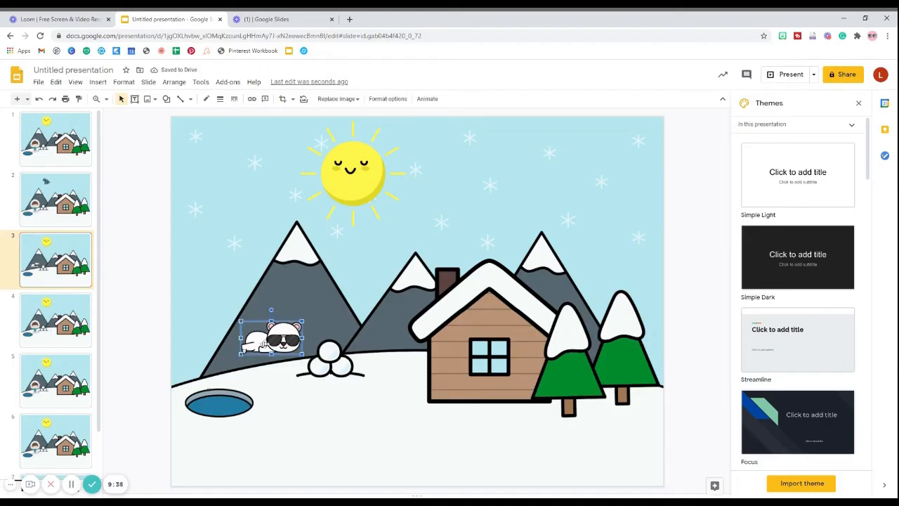
pyautogui.click(251, 98)
pyautogui.click(306, 400)
pyautogui.click(290, 477)
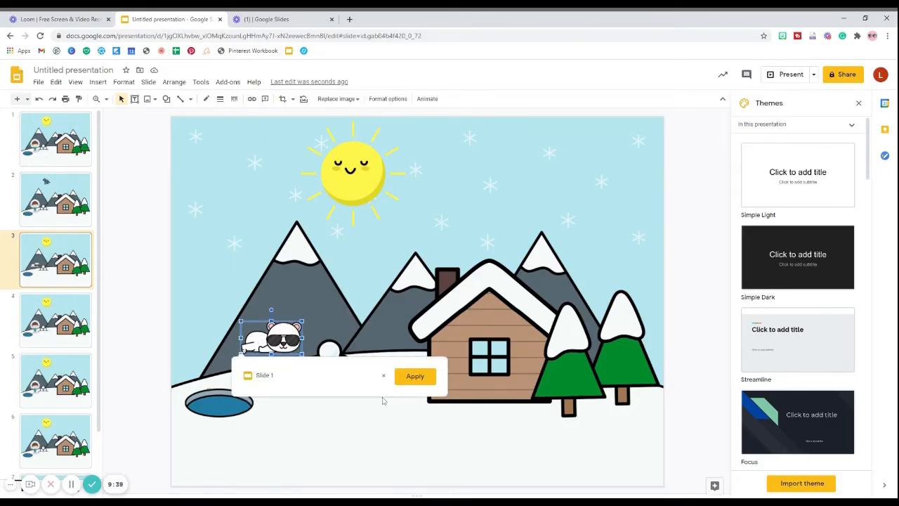
pyautogui.click(408, 382)
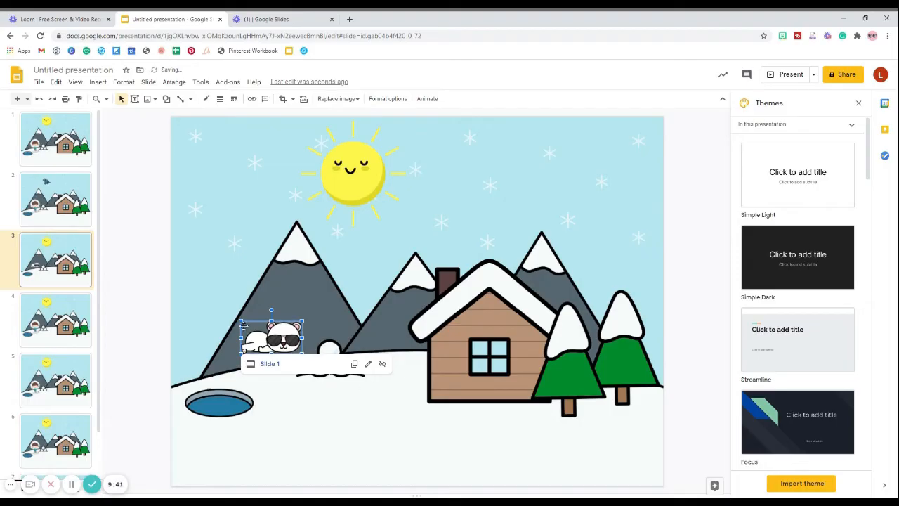
pyautogui.click(255, 237)
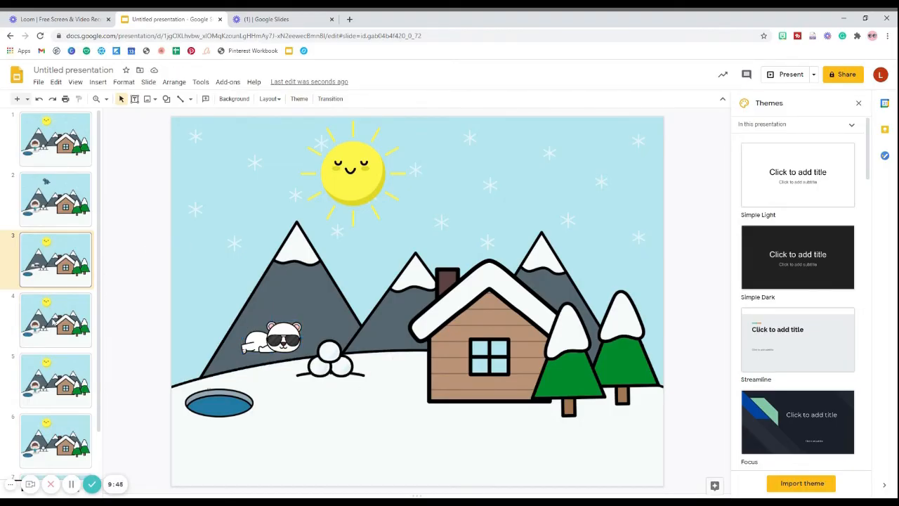
# - Delete the ice fishing hole from slide 4 to uncover the blue sea dinosaur behind it
pyautogui.click(54, 319)
pyautogui.click(218, 390)
pyautogui.click(214, 414)
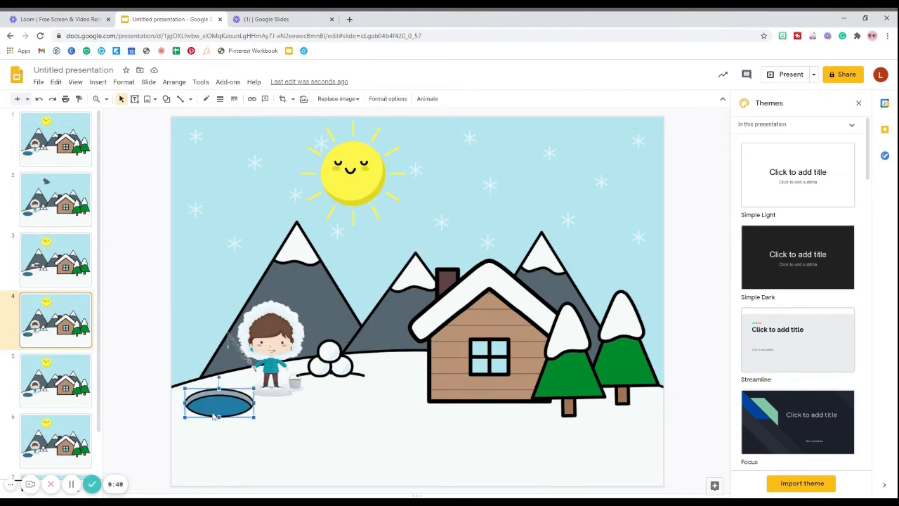
pyautogui.press('Delete')
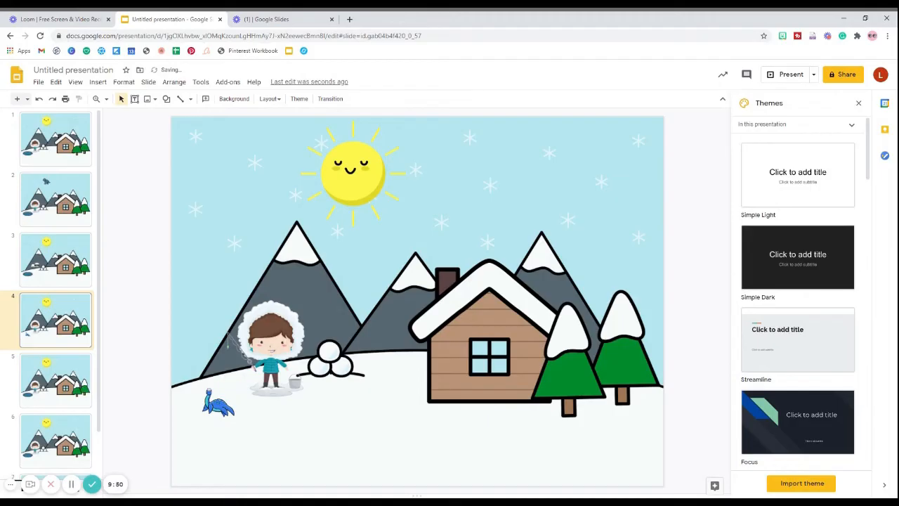
# - Link the ice fishing hole on slide 1 to Slide 4 of this presentation
pyautogui.click(49, 158)
pyautogui.click(216, 399)
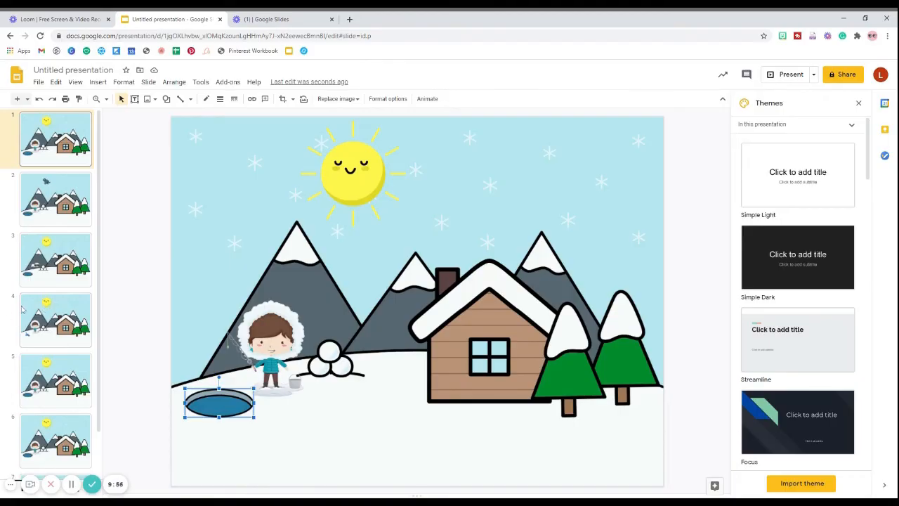
pyautogui.rightClick(215, 407)
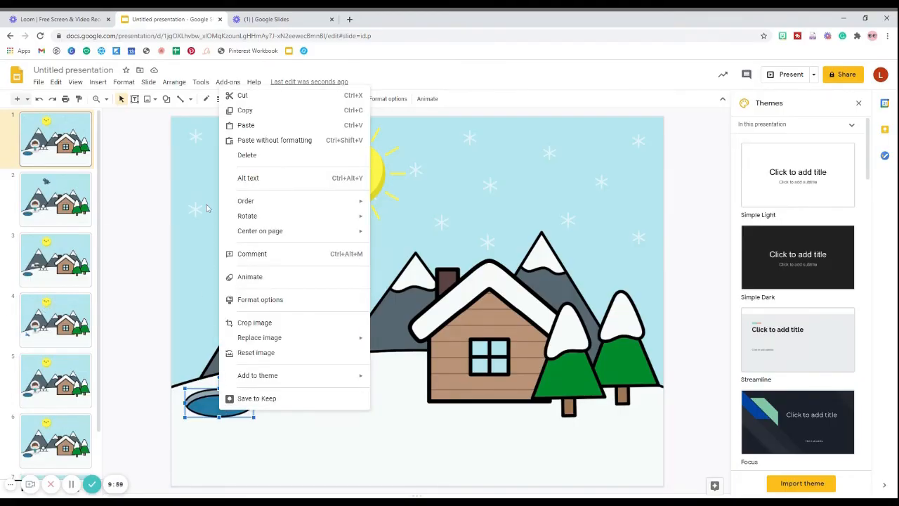
pyautogui.click(208, 400)
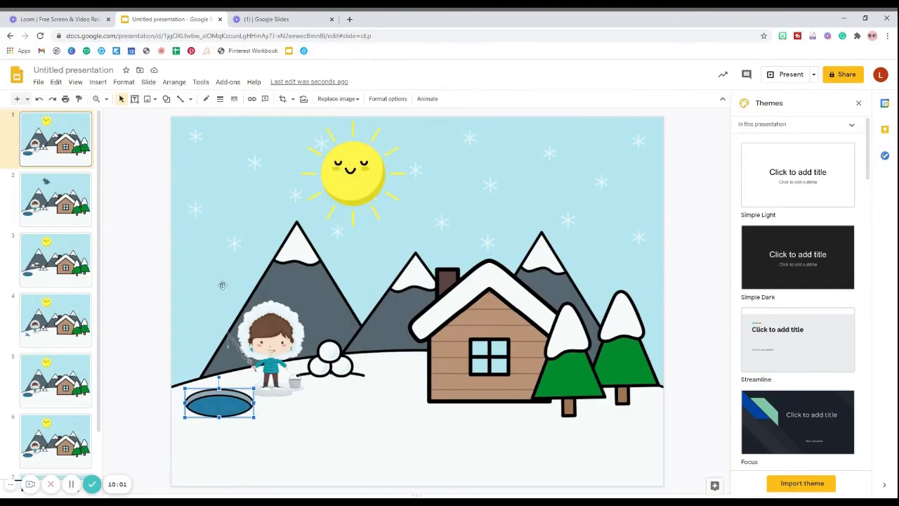
pyautogui.click(252, 99)
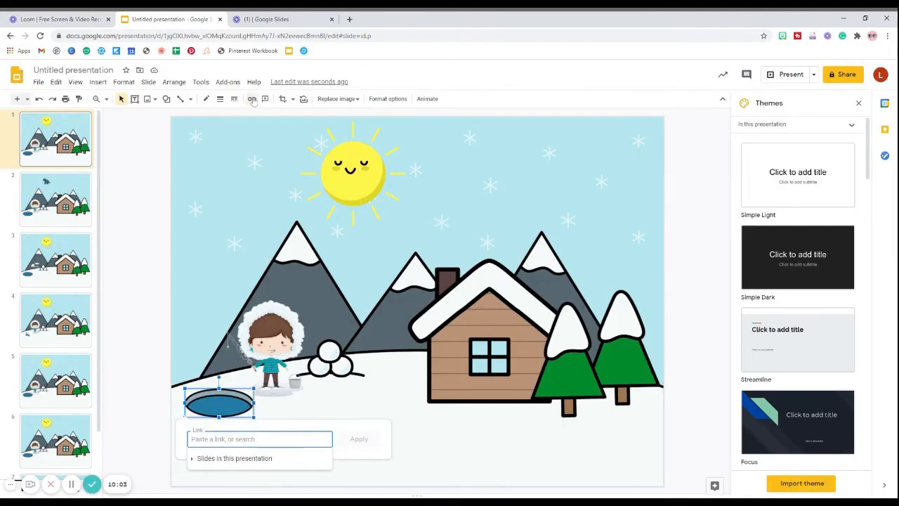
pyautogui.click(236, 458)
pyautogui.scroll(-3, 238, 478)
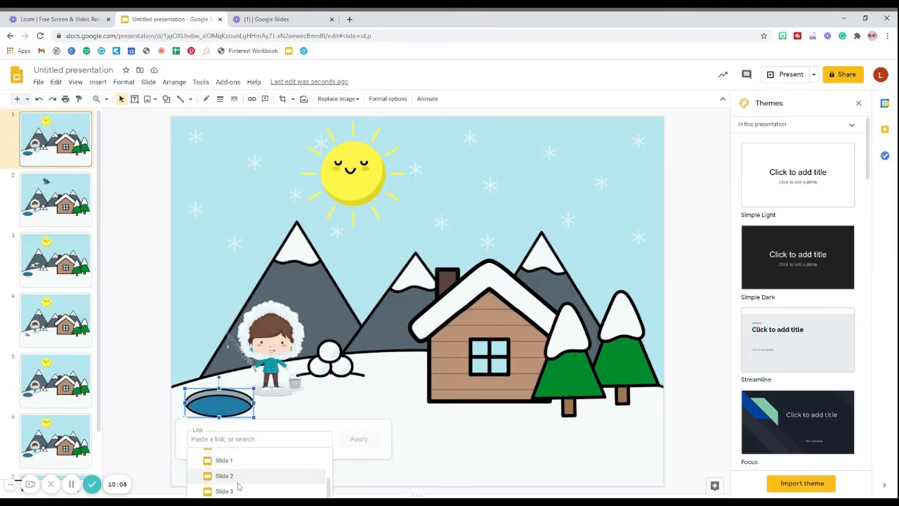
pyautogui.click(239, 487)
pyautogui.click(371, 443)
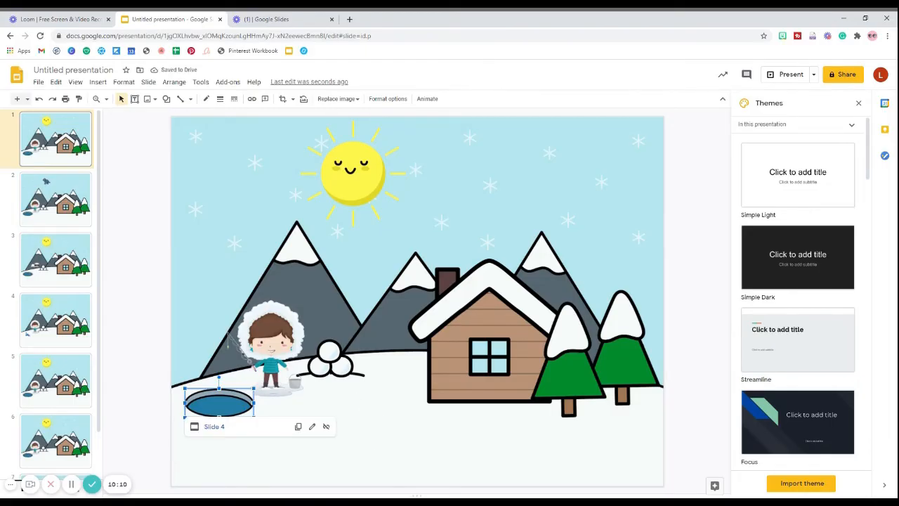
# - Follow the ice hole's link to slide 4 and link the blue sea dinosaur there back to Slide 1
pyautogui.click(213, 426)
pyautogui.click(202, 401)
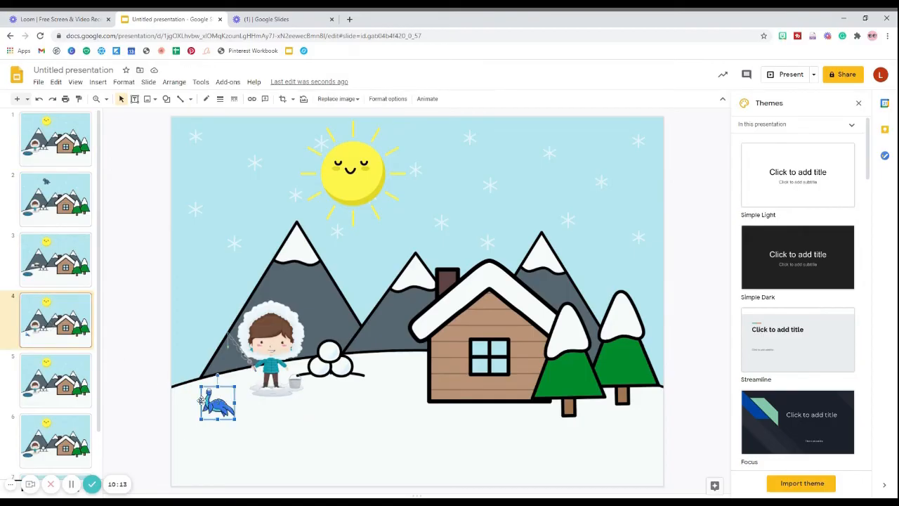
pyautogui.click(251, 98)
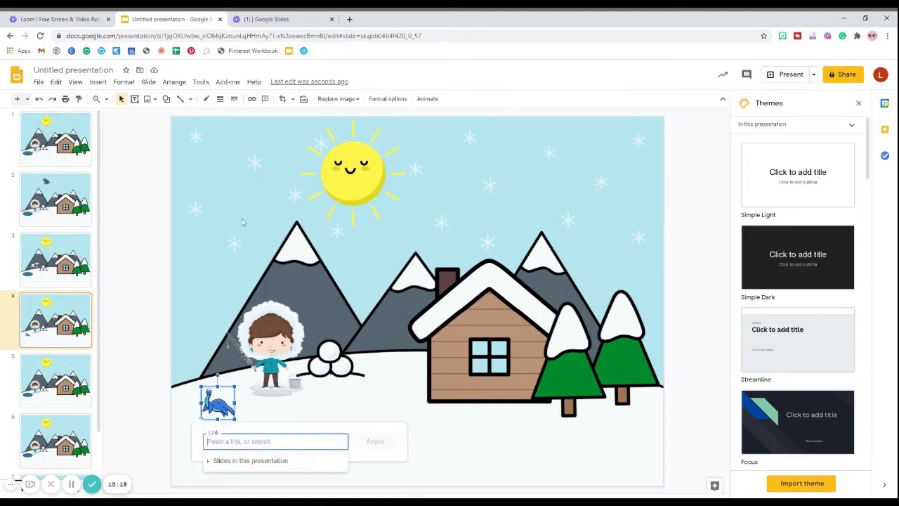
pyautogui.click(258, 461)
pyautogui.scroll(-2, 259, 472)
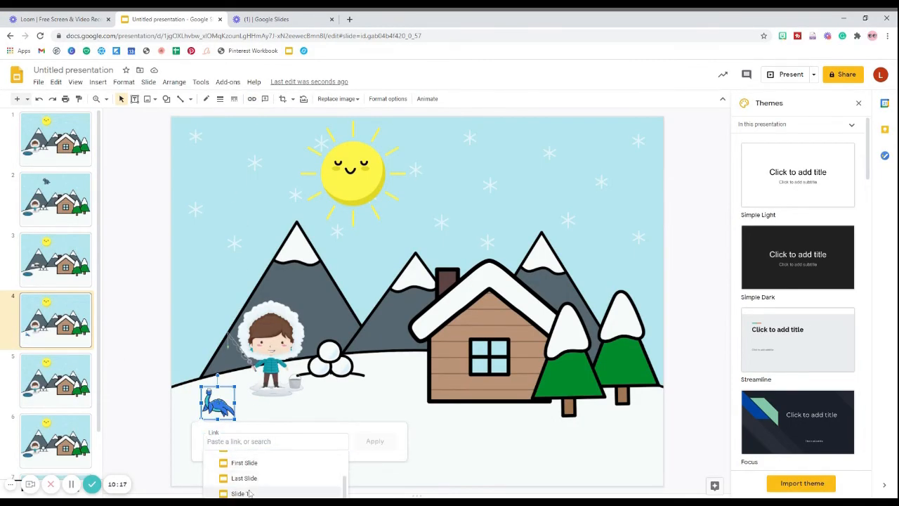
pyautogui.click(250, 492)
pyautogui.click(390, 447)
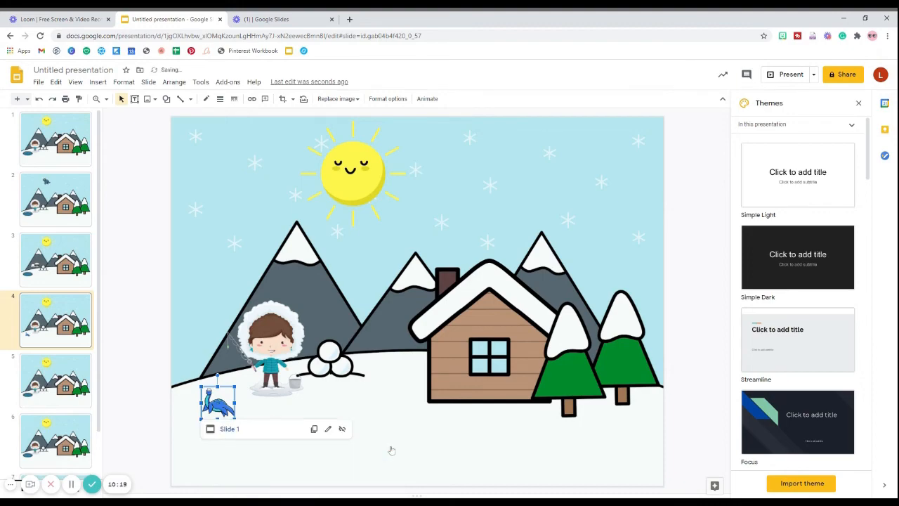
# - Check the links on the ice hole, the child and the sun on slide 1
pyautogui.click(40, 149)
pyautogui.click(231, 413)
pyautogui.click(270, 340)
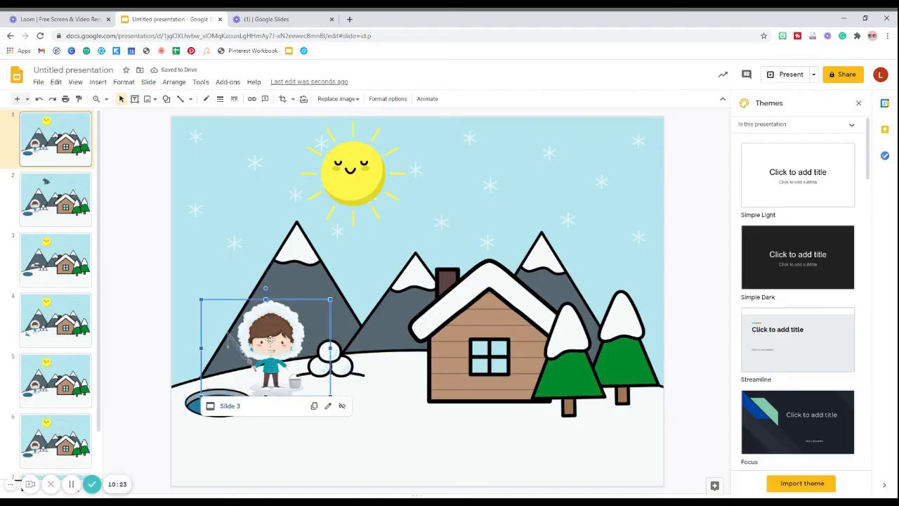
pyautogui.click(373, 191)
# - Delete the pile of snowballs from slide 5 to uncover the orange fish behind it
pyautogui.click(55, 383)
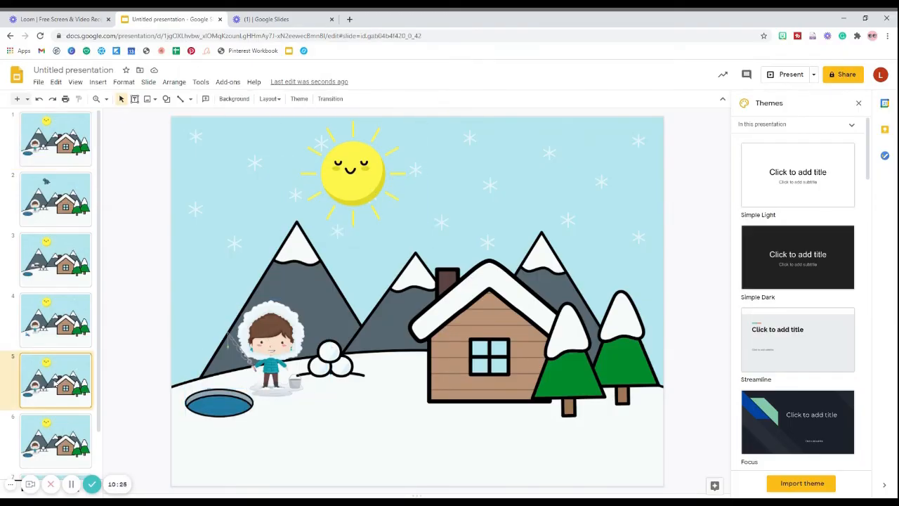
pyautogui.click(348, 368)
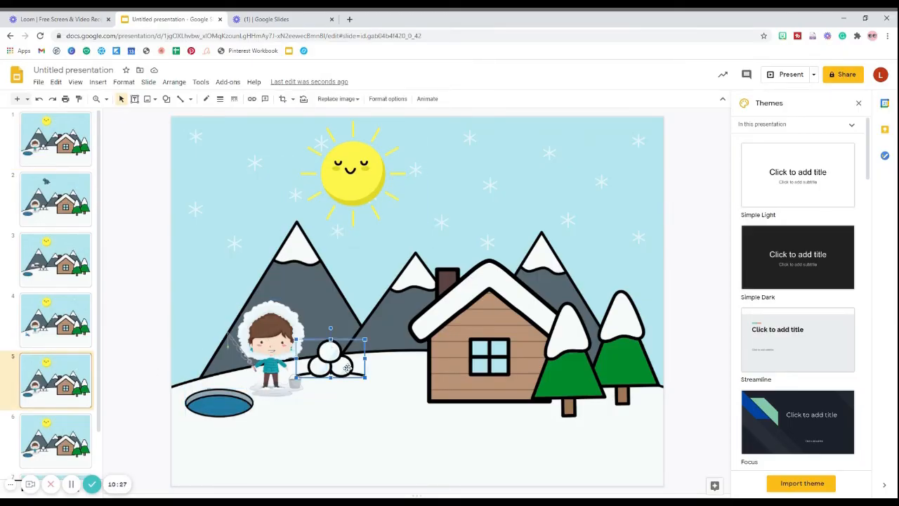
pyautogui.press('Delete')
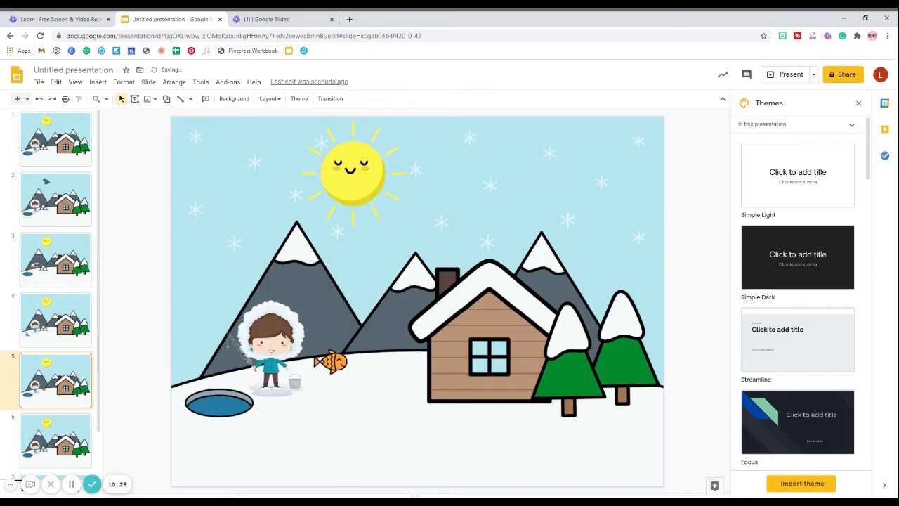
# - Return to slide 1 and select the pile of snowballs
pyautogui.click(55, 139)
pyautogui.click(338, 369)
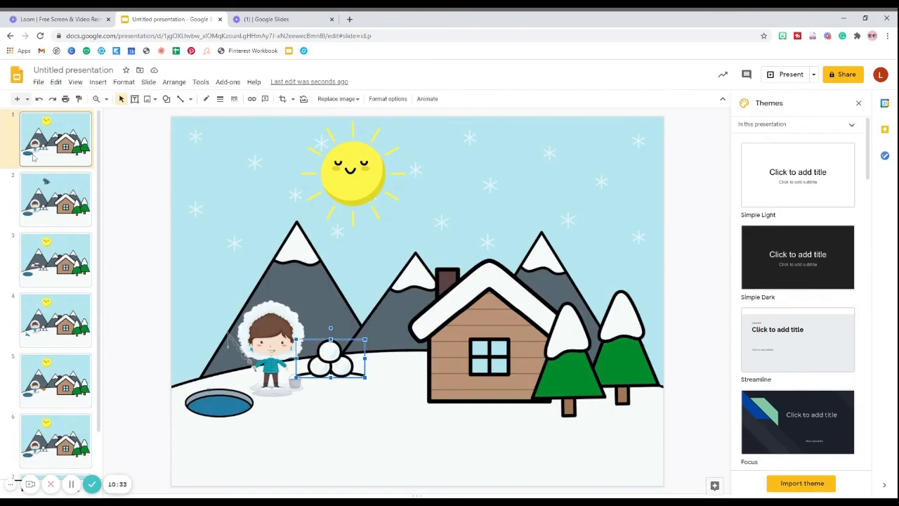
pyautogui.rightClick(341, 371)
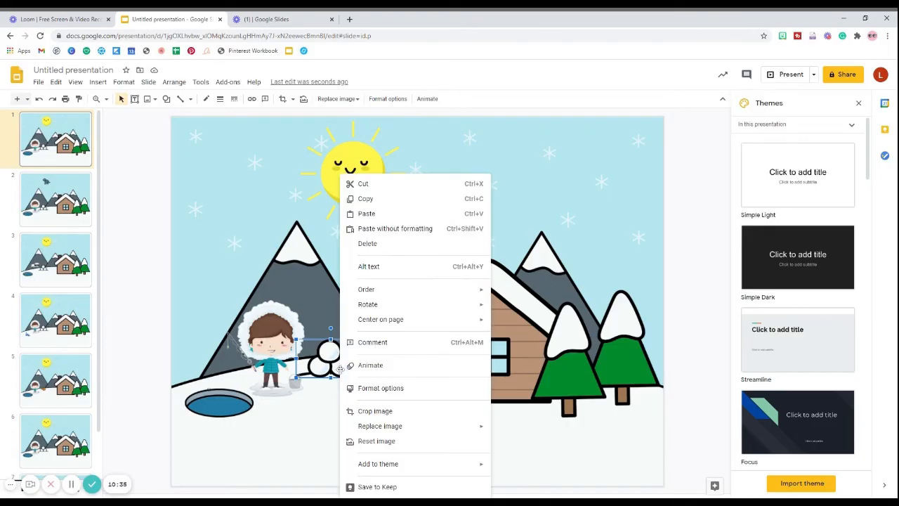
pyautogui.click(305, 358)
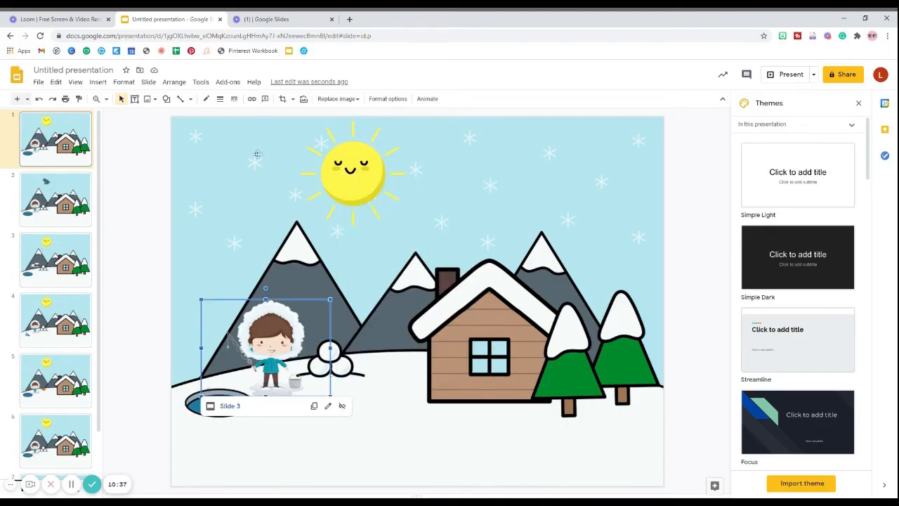
pyautogui.click(252, 99)
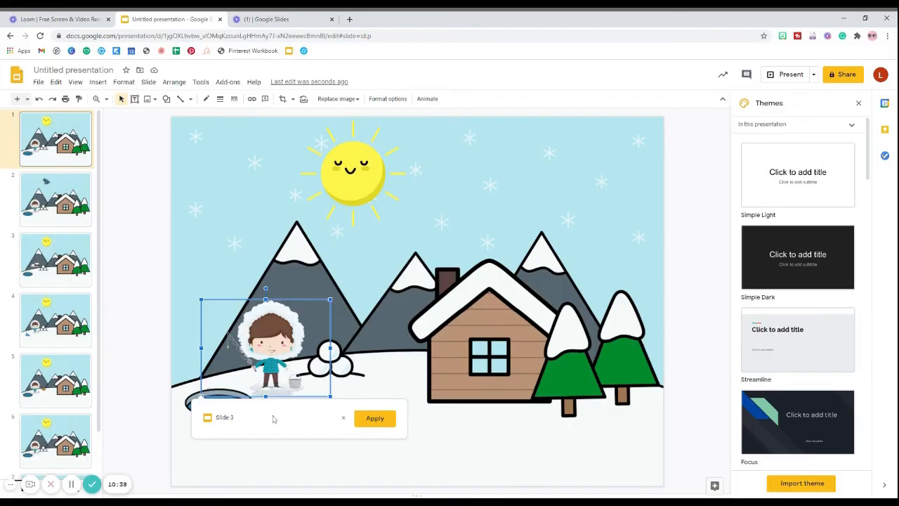
# - Choose Slide 5 of this presentation as the link target for the snowball pile on slide 1
pyautogui.click(348, 369)
pyautogui.click(345, 367)
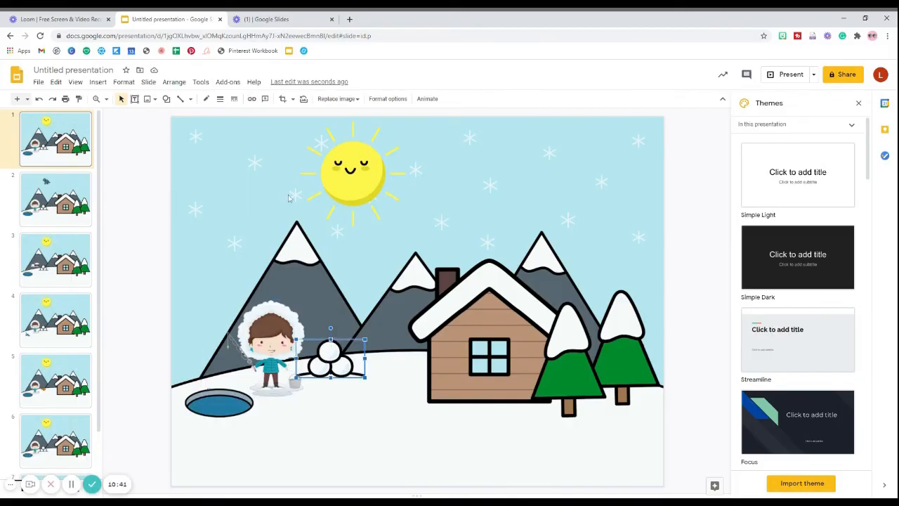
pyautogui.click(252, 98)
pyautogui.click(337, 419)
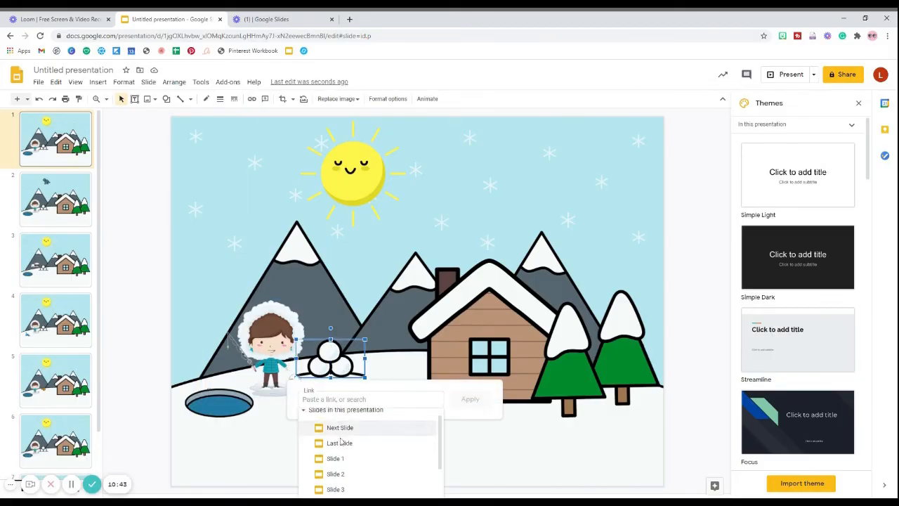
pyautogui.scroll(-2, 335, 462)
pyautogui.click(335, 462)
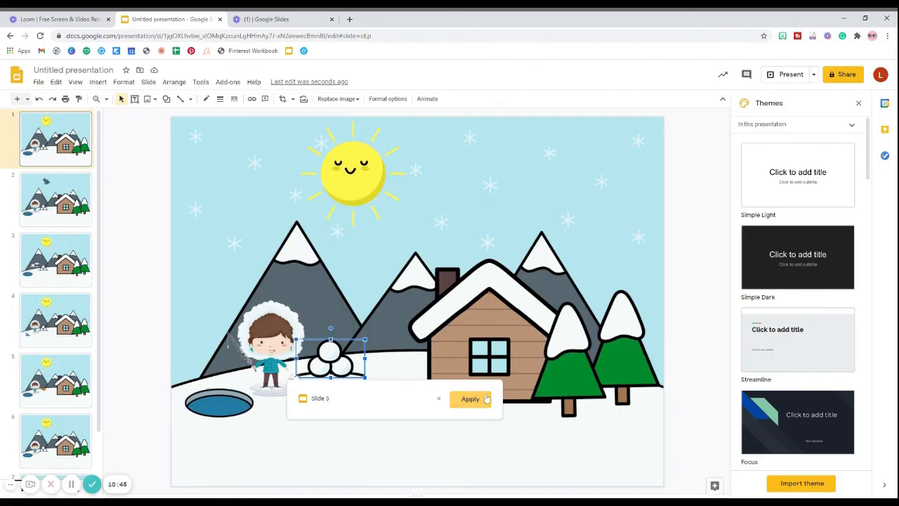